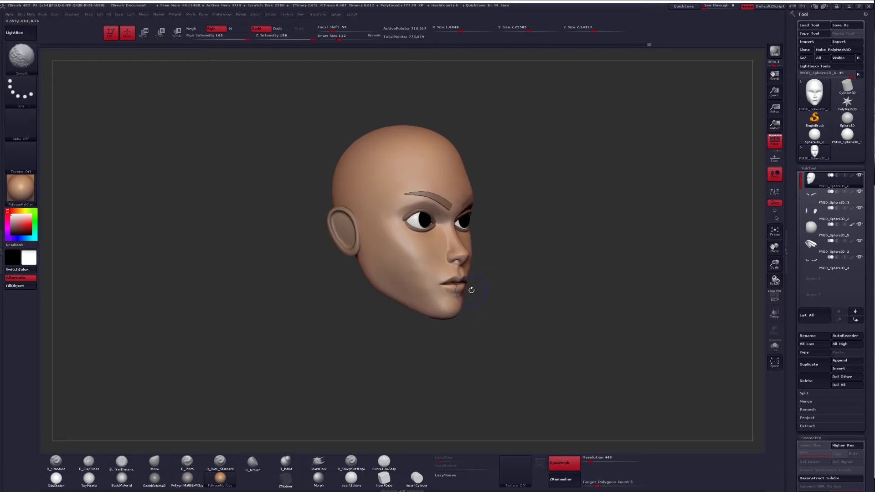
# Switch to the Move brush, set its draw size to about 251, and check the head's wireframe.
pyautogui.hotkey('shift', 'f')
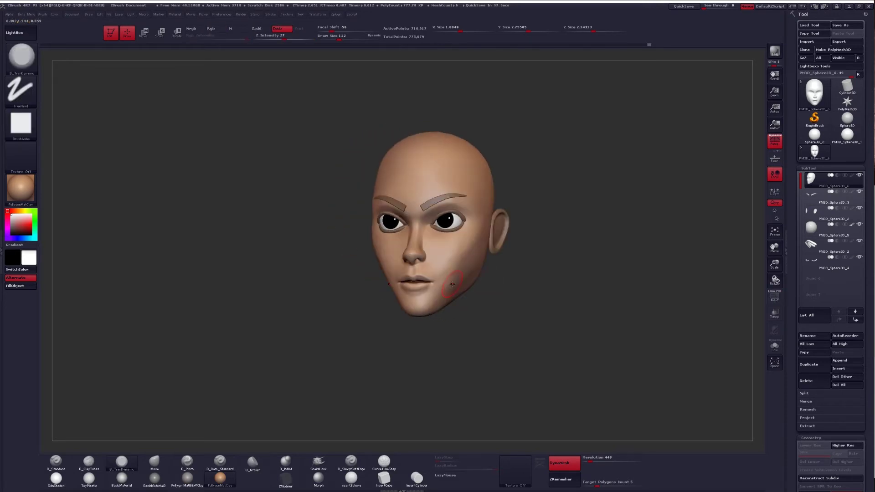
pyautogui.keyDown('ctrl'); pyautogui.moveTo(446, 261); pyautogui.dragTo(433, 269, button='right'); pyautogui.keyUp('ctrl')
pyautogui.press('b')
pyautogui.press('m')
pyautogui.press('v')
pyautogui.press('space')
pyautogui.moveTo(435, 249); pyautogui.dragTo(446, 249)
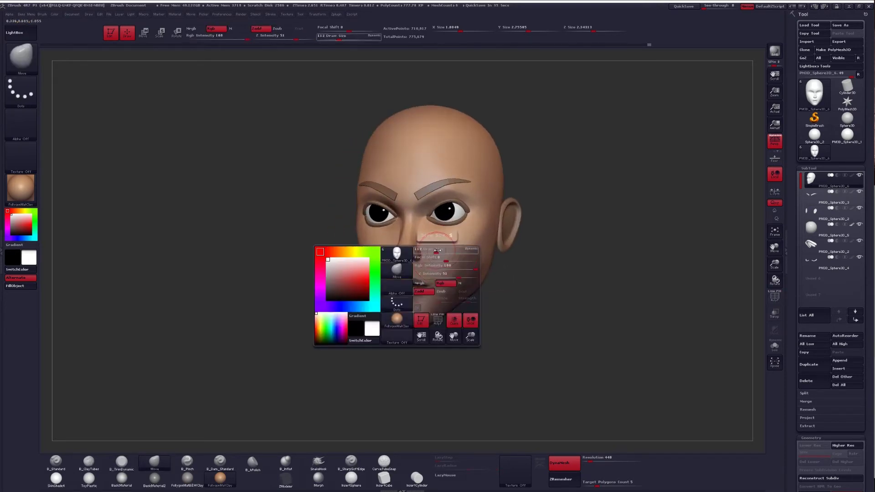
pyautogui.hotkey('shift', 'f')
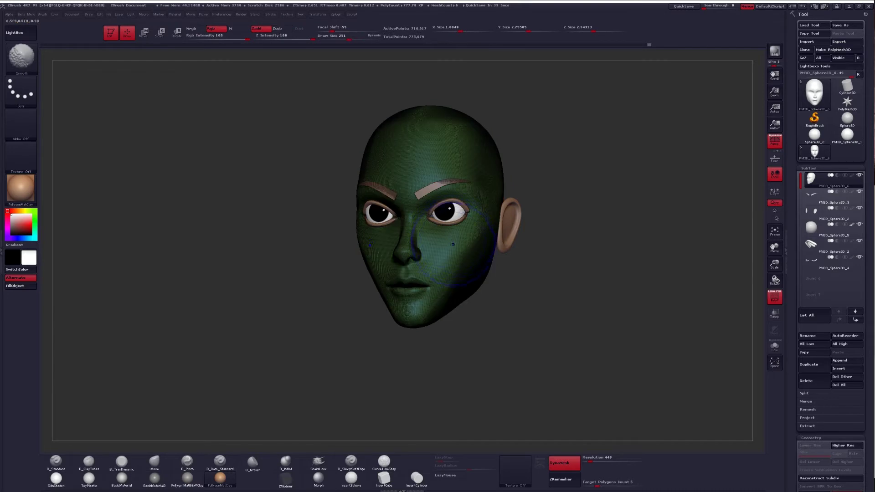
pyautogui.hotkey('shift', 'f')
pyautogui.keyDown('shift'); pyautogui.moveTo(441, 248); pyautogui.dragTo(445, 263, button='right'); pyautogui.keyUp('shift')
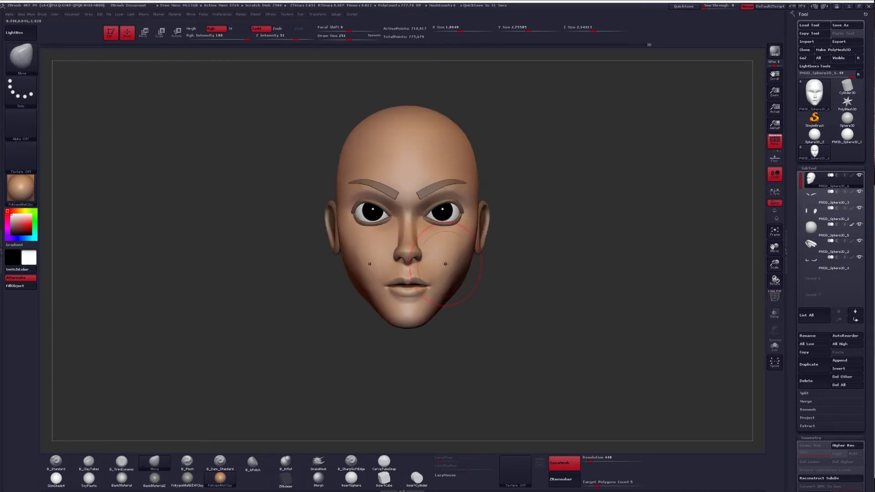
# Turn off perspective and check the head subtool on its own in Solo mode.
pyautogui.click(773, 143)
pyautogui.hotkey('alt', 's')
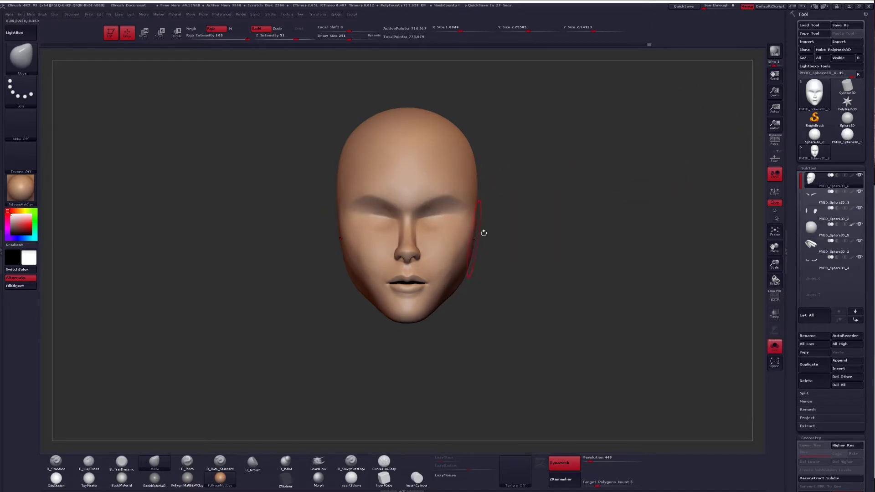
pyautogui.hotkey('alt', 's')
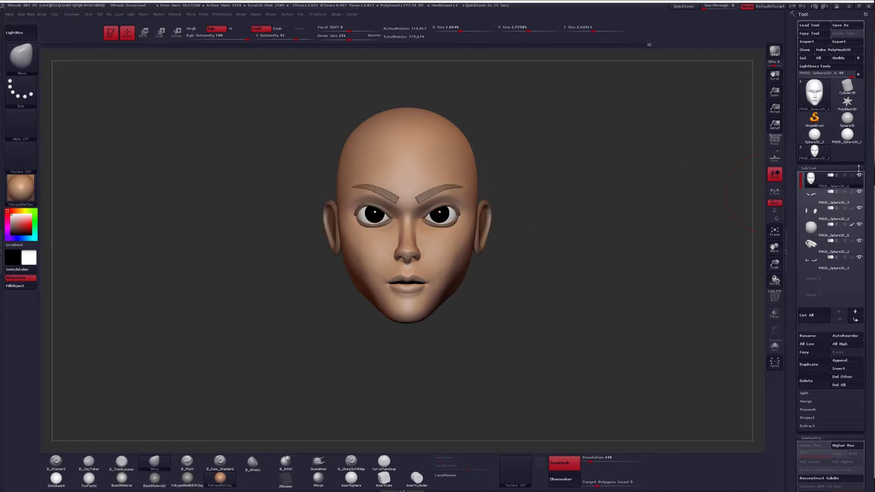
# Hide every subtool except the head.
pyautogui.click(859, 175)
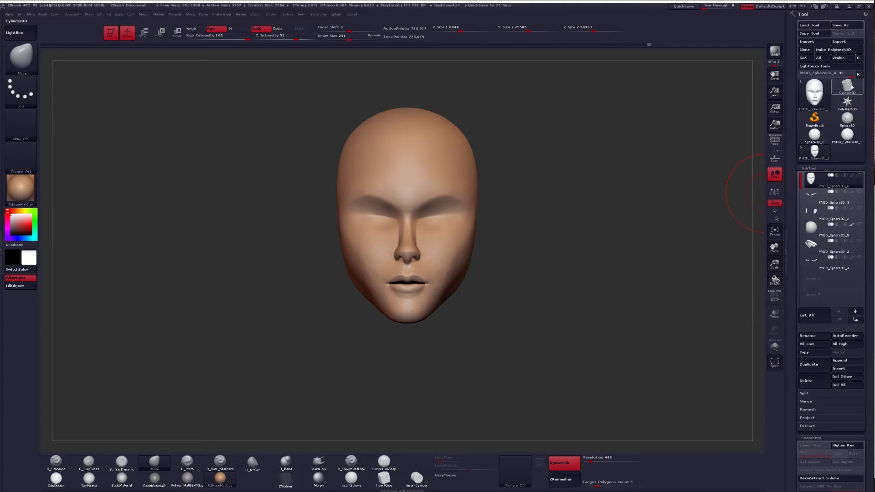
pyautogui.click(857, 74)
pyautogui.click(859, 143)
pyautogui.click(859, 143)
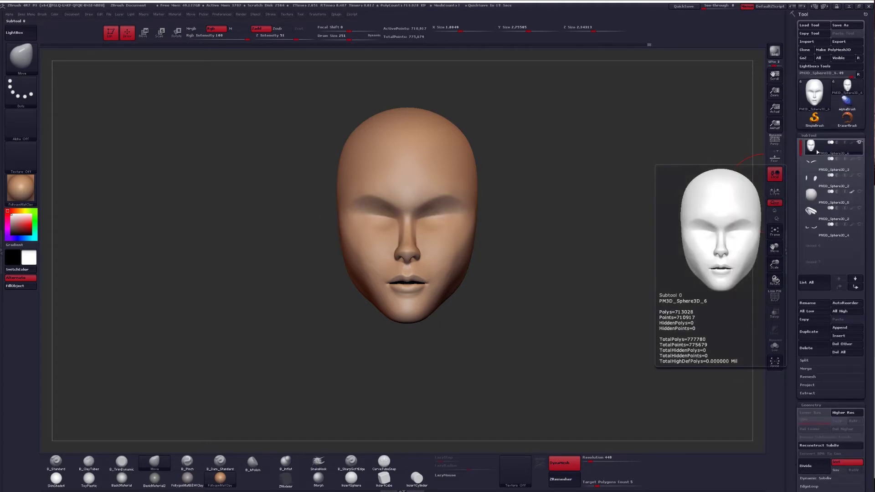
# Duplicate the head subtool, turn DynaMesh off for the copy, and ZRemesh it with a target polygon count of 5.
pyautogui.click(808, 336)
pyautogui.hotkey('shift', 'f')
pyautogui.hotkey('shift', 'f')
pyautogui.press('b')
pyautogui.press('m')
pyautogui.press('v')
pyautogui.click(559, 462)
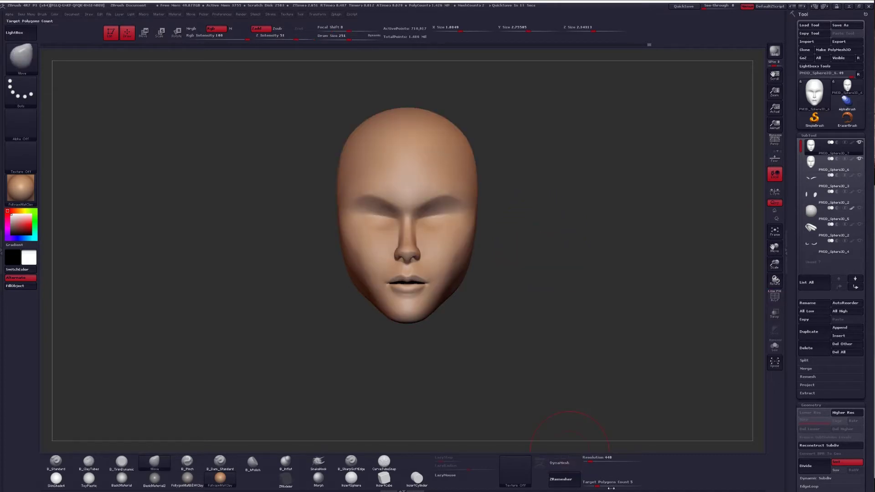
pyautogui.click(553, 473)
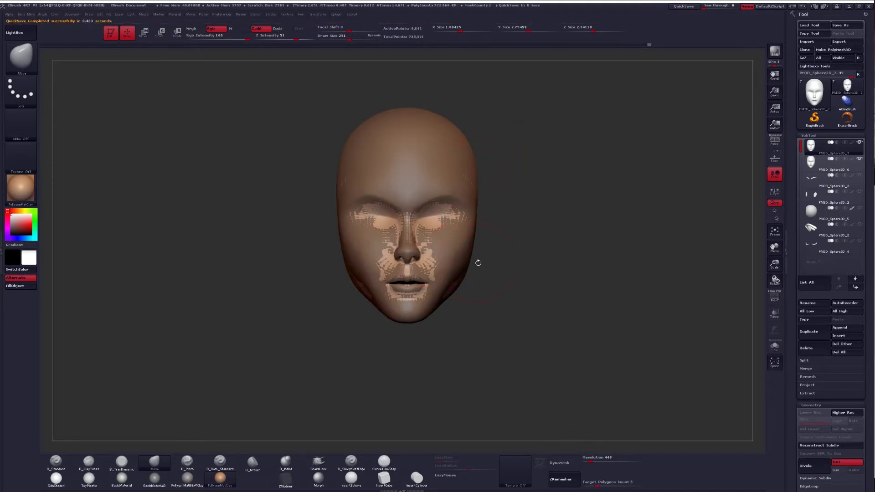
# Examine the remeshed head's topology and surface in Solo mode, comparing it with the original head.
pyautogui.hotkey('alt', 's')
pyautogui.keyDown('ctrl'); pyautogui.moveTo(434, 222); pyautogui.dragTo(375, 252, button='right'); pyautogui.keyUp('ctrl')
pyautogui.hotkey('shift', 'f')
pyautogui.moveTo(315, 173); pyautogui.dragTo(401, 268, button='right')
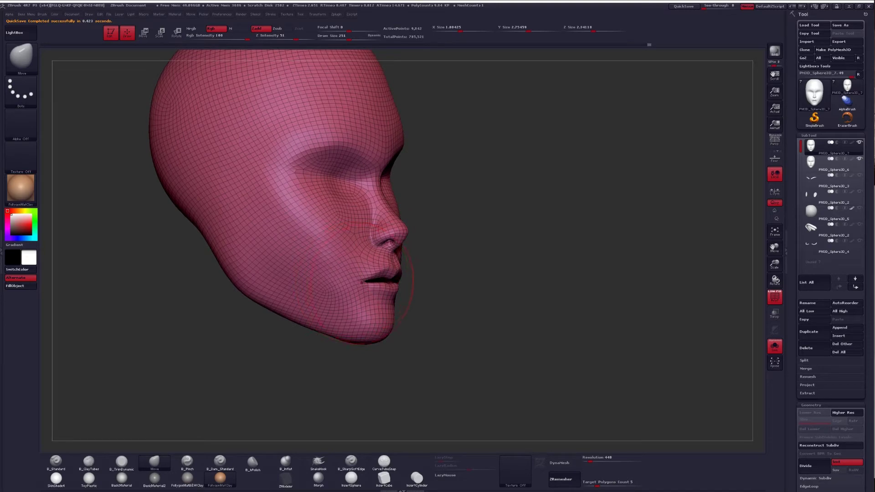
pyautogui.hotkey('shift', 'f')
pyautogui.moveTo(357, 291)
pyautogui.keyDown('ctrl'); pyautogui.mouseDown(button='right')
pyautogui.moveTo(356, 274)
pyautogui.moveTo(350, 293)
pyautogui.moveTo(455, 296)
pyautogui.moveTo(378, 255)
pyautogui.moveTo(410, 237)
pyautogui.moveTo(422, 277)
pyautogui.moveTo(426, 236)
pyautogui.moveTo(437, 250)
pyautogui.mouseUp(button='right'); pyautogui.keyUp('ctrl')
pyautogui.hotkey('shift', 'f')
pyautogui.hotkey('shift', 'f')
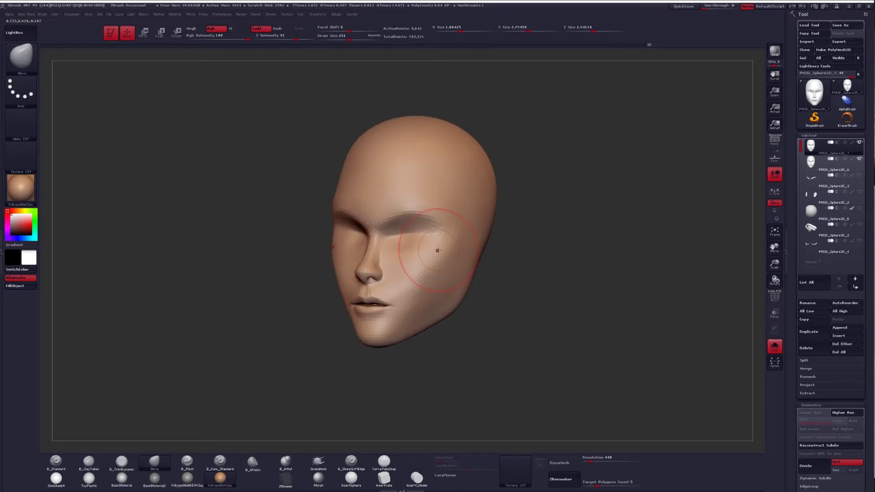
pyautogui.click(774, 346)
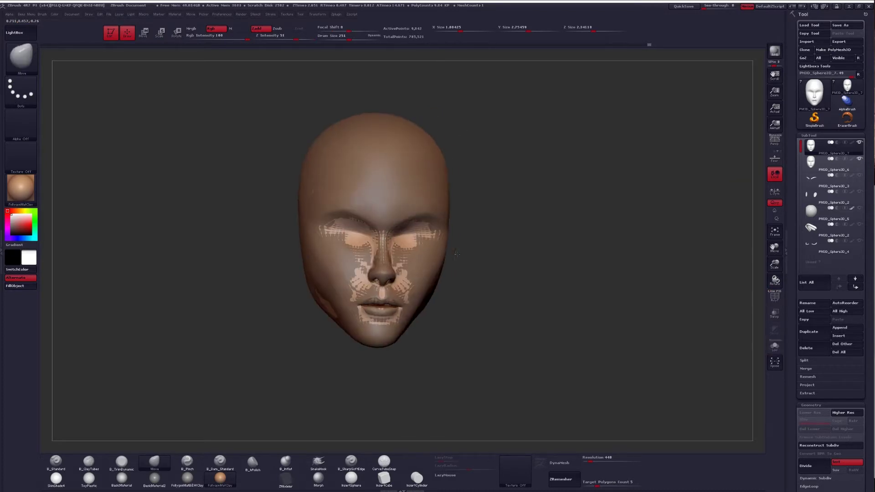
pyautogui.click(774, 346)
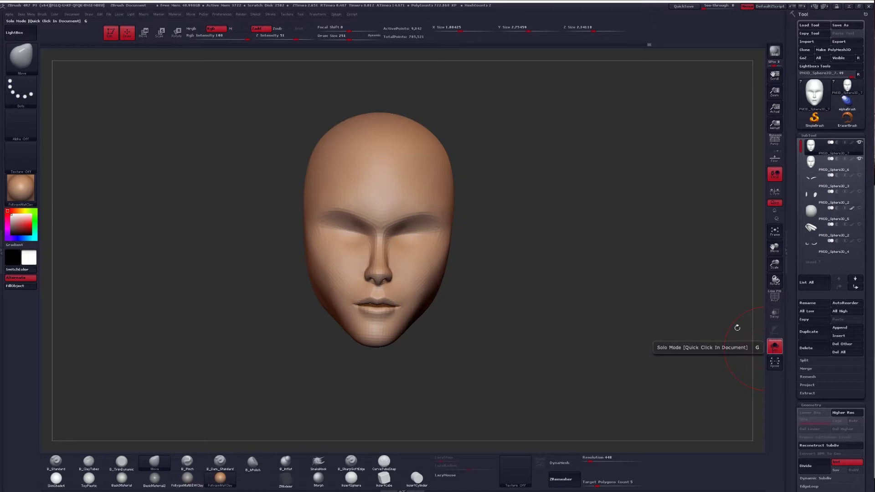
pyautogui.moveTo(536, 267); pyautogui.dragTo(513, 255)
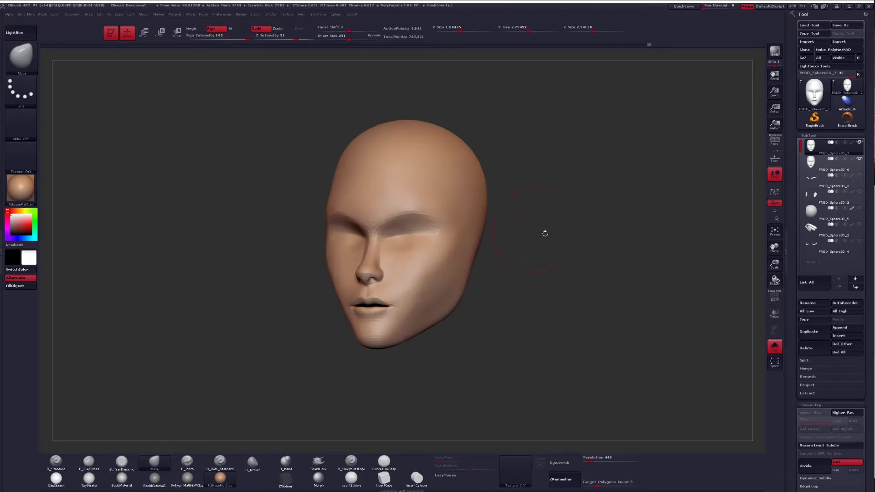
# Subdivide the remeshed head to level 4, using ProjectAll to transfer the original head's detail onto it.
pyautogui.hotkey('ctrl', 'd')
pyautogui.scroll(-5, 793, 309)
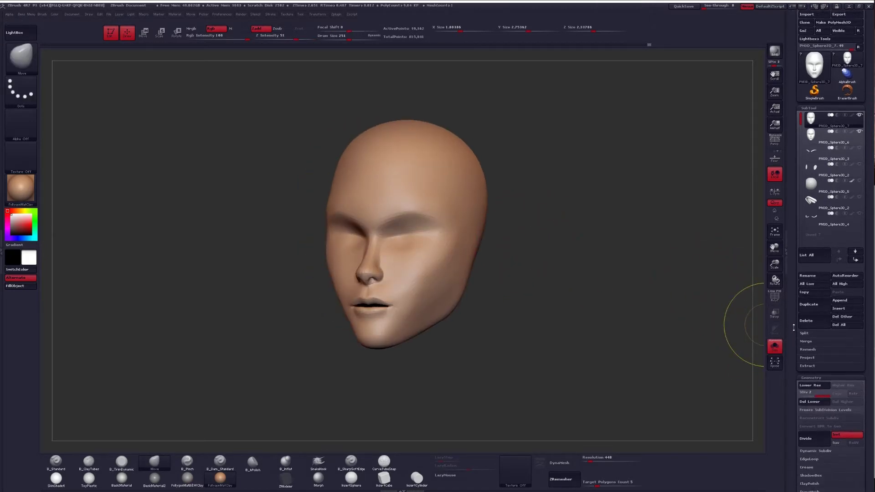
pyautogui.scroll(-2, 793, 308)
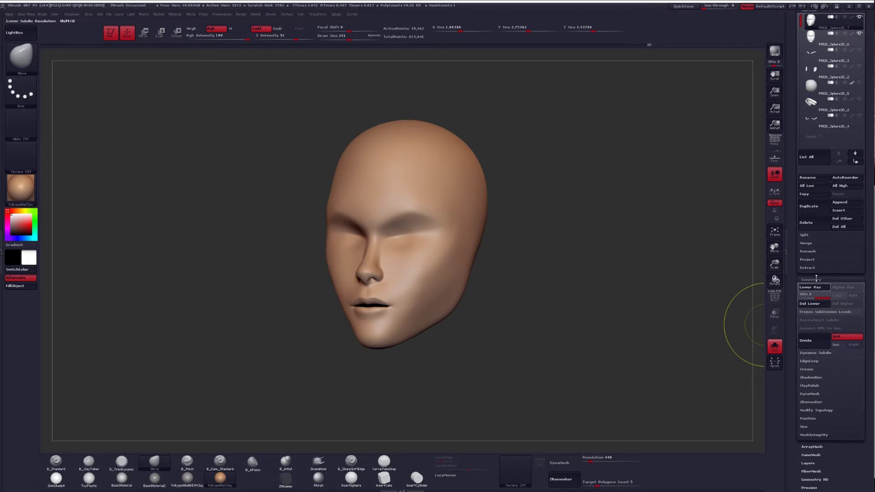
pyautogui.click(806, 259)
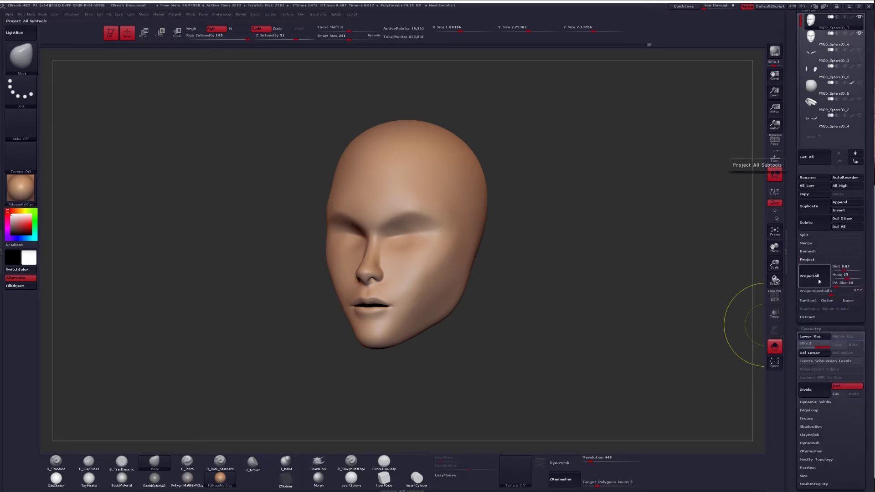
pyautogui.hotkey('ctrl', 'd')
pyautogui.click(809, 275)
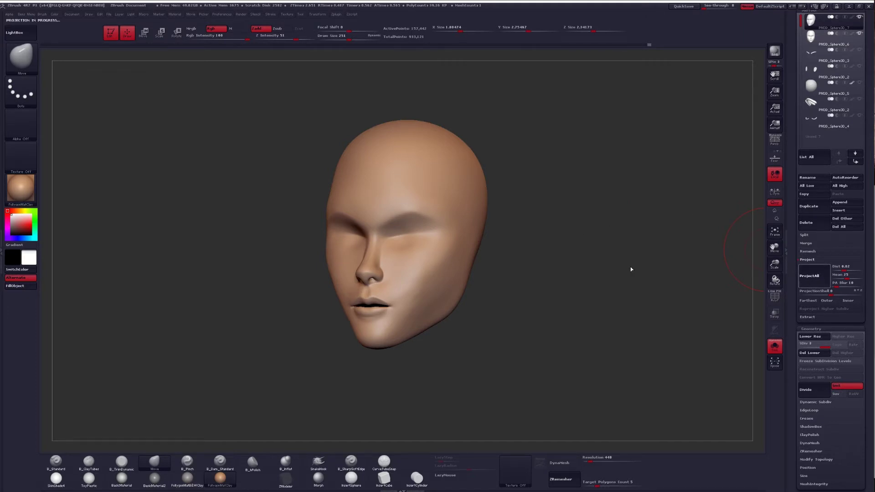
pyautogui.hotkey('ctrl', 'd')
pyautogui.click(817, 281)
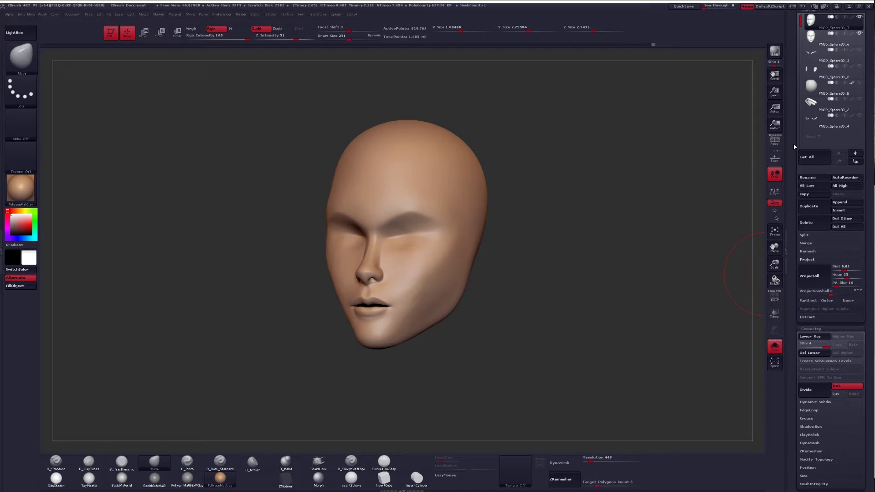
# Inspect the projected head's wireframe and surface from several angles while stepping through its subdivision levels.
pyautogui.scroll(5, 792, 141)
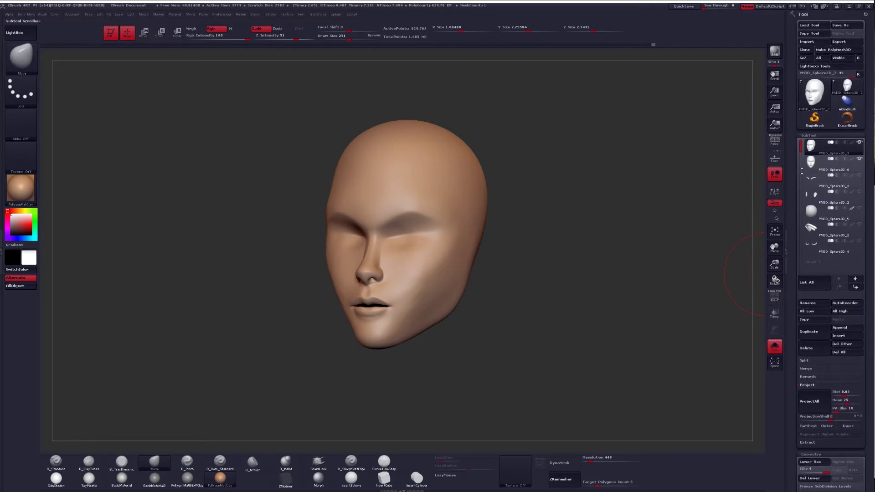
pyautogui.click(492, 240)
pyautogui.click(498, 238)
pyautogui.moveTo(267, 296)
pyautogui.mouseDown()
pyautogui.moveTo(395, 314)
pyautogui.moveTo(407, 329)
pyautogui.moveTo(393, 340)
pyautogui.moveTo(333, 338)
pyautogui.mouseUp()
pyautogui.keyDown('ctrl'); pyautogui.moveTo(413, 313); pyautogui.dragTo(300, 289, button='right'); pyautogui.keyUp('ctrl')
pyautogui.moveTo(449, 291)
pyautogui.mouseDown(button='right')
pyautogui.moveTo(319, 283)
pyautogui.moveTo(462, 281)
pyautogui.moveTo(425, 275)
pyautogui.moveTo(440, 282)
pyautogui.moveTo(401, 287)
pyautogui.mouseUp(button='right')
pyautogui.hotkey('shift', 'f')
pyautogui.hotkey('shift', 'd')
pyautogui.hotkey('shift', 'd')
pyautogui.hotkey('shift', 'd')
pyautogui.hotkey('shift', 'f')
pyautogui.press('d')
pyautogui.press('d')
pyautogui.press('d')
# Delete the original high-density head subtool.
pyautogui.click(823, 160)
pyautogui.hotkey('alt', 'd')
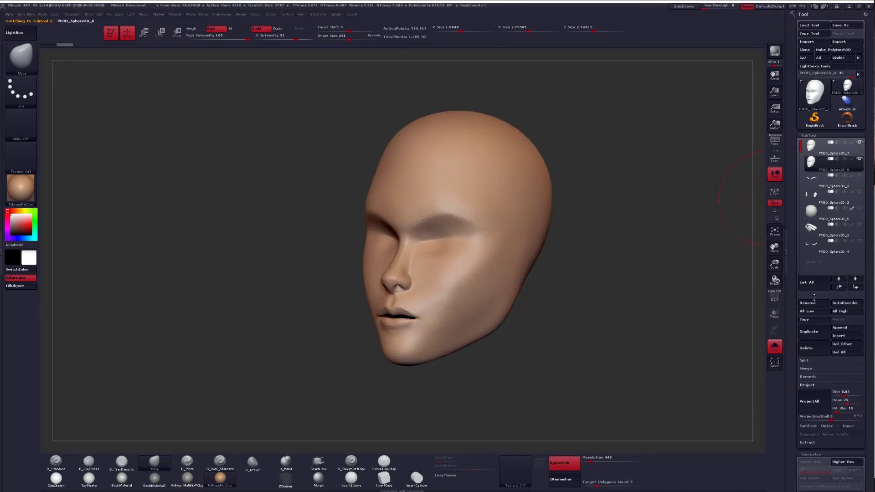
pyautogui.click(745, 361)
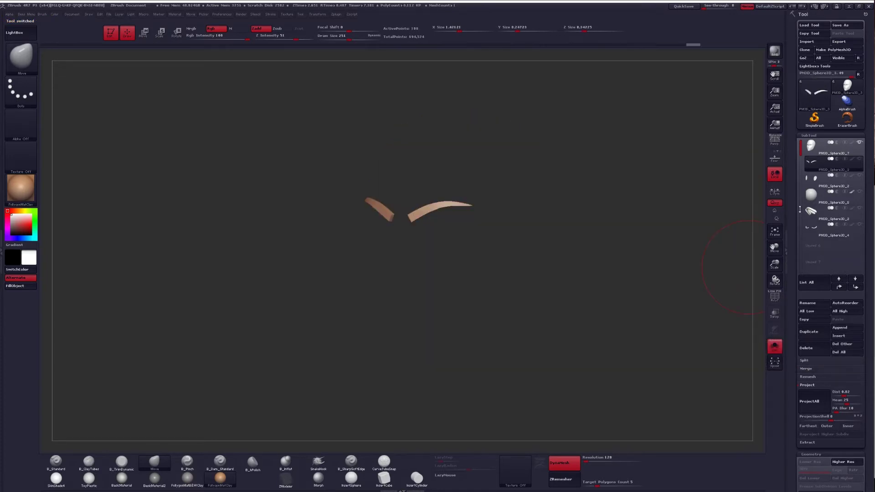
# Duplicate the remeshed head subtool and roll the copy back through its undo history to a version without a mouth.
pyautogui.click(811, 147)
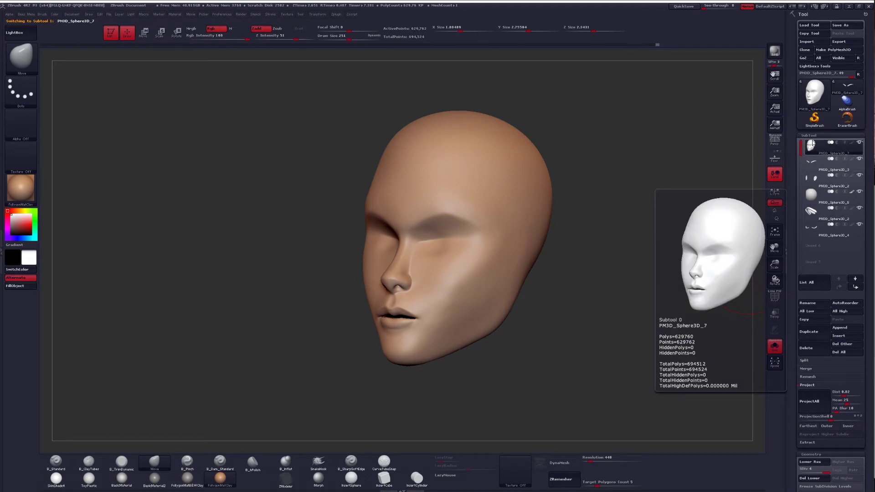
pyautogui.click(810, 331)
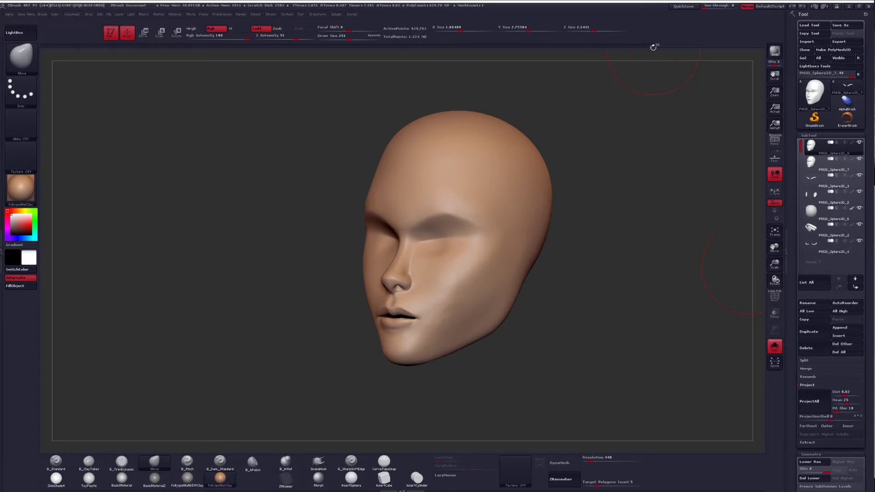
pyautogui.moveTo(656, 46); pyautogui.dragTo(605, 48)
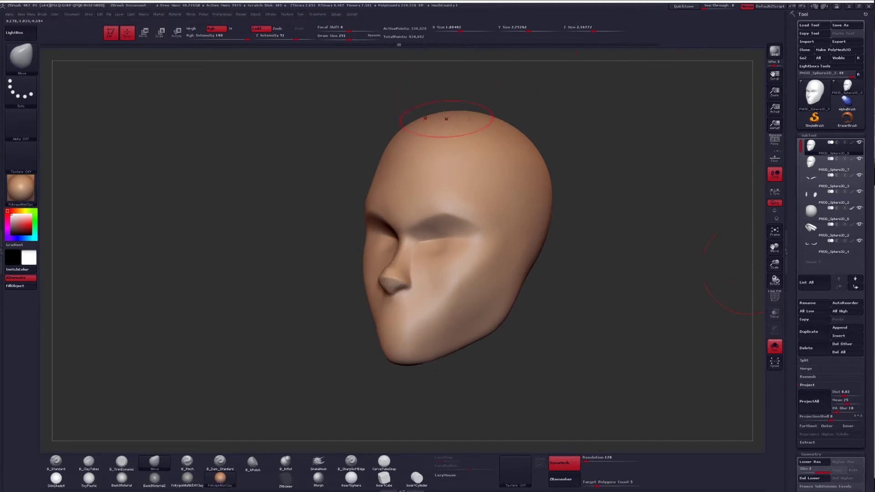
# Delete the head subtool that was duplicated and restore the remaining copy to its latest undo history state.
pyautogui.click(815, 164)
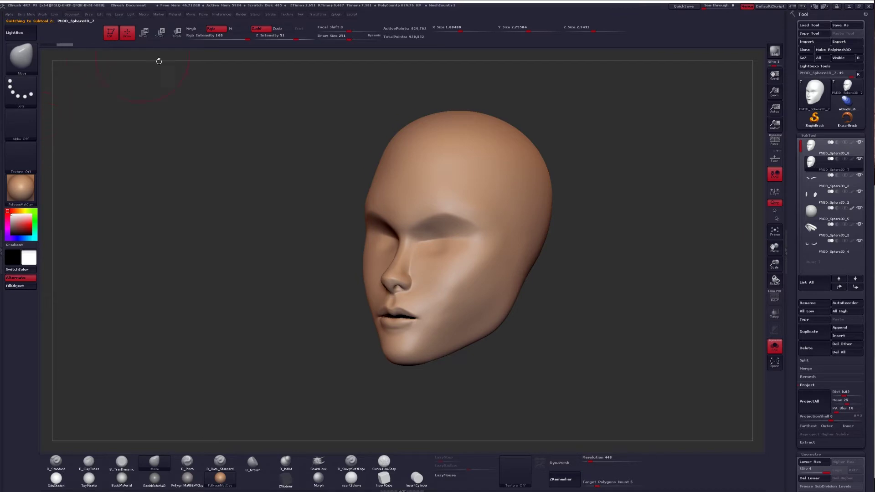
pyautogui.click(805, 347)
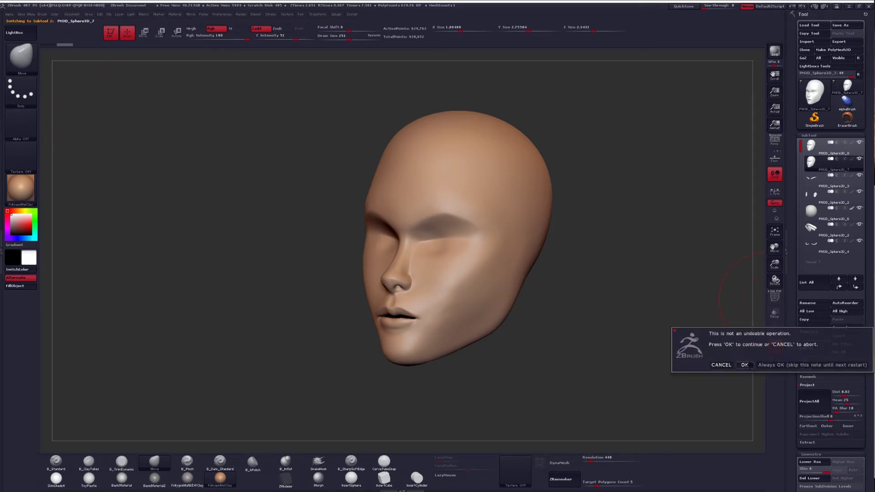
pyautogui.click(744, 365)
pyautogui.click(811, 149)
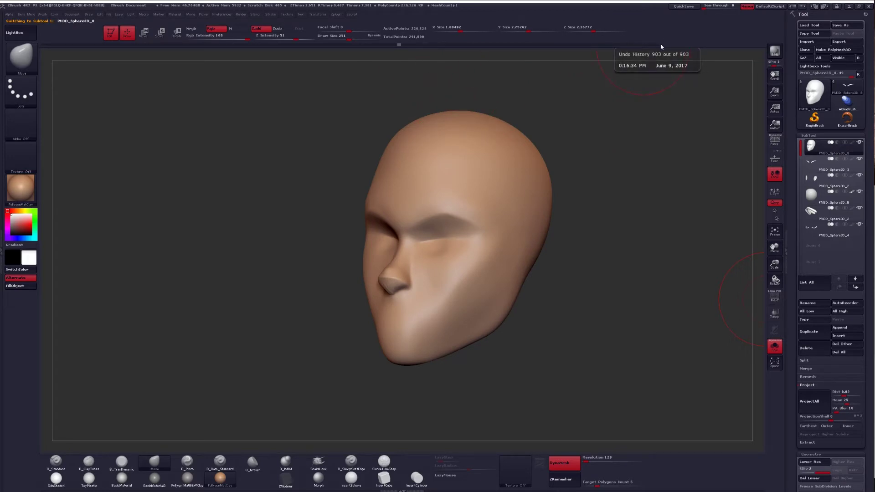
pyautogui.click(646, 69)
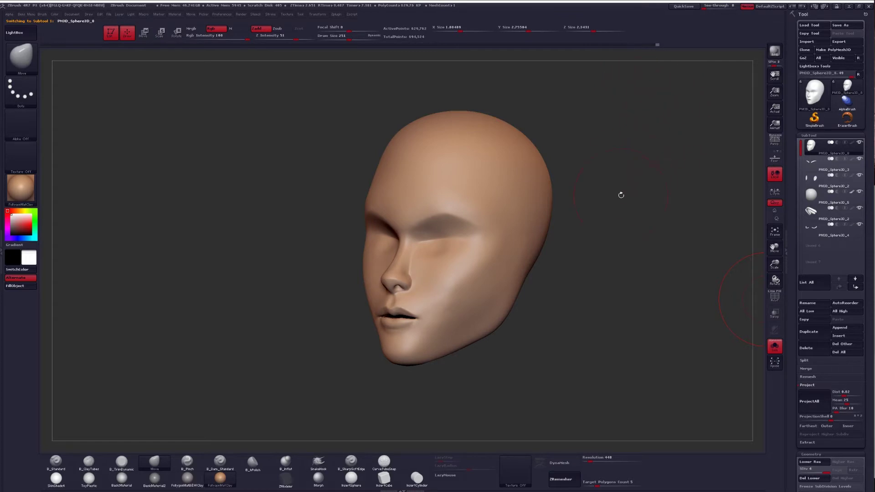
# Lower the head to subdivision level 1 and set the Move brush's draw size to about 207.
pyautogui.keyDown('shift'); pyautogui.moveTo(494, 302); pyautogui.dragTo(471, 313, button='right'); pyautogui.keyUp('shift')
pyautogui.keyDown('alt'); pyautogui.moveTo(467, 347); pyautogui.dragTo(434, 325, button='right'); pyautogui.keyUp('alt')
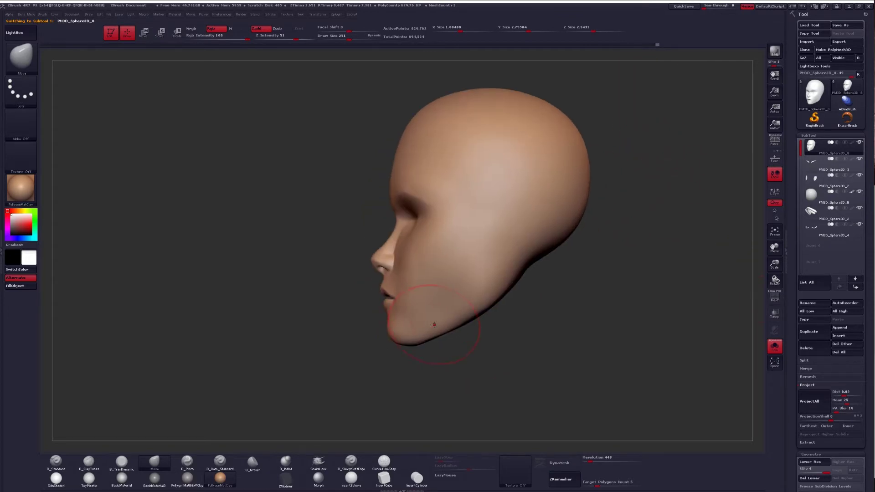
pyautogui.hotkey('shift', 'd')
pyautogui.hotkey('shift', 'd')
pyautogui.hotkey('shift', 'd')
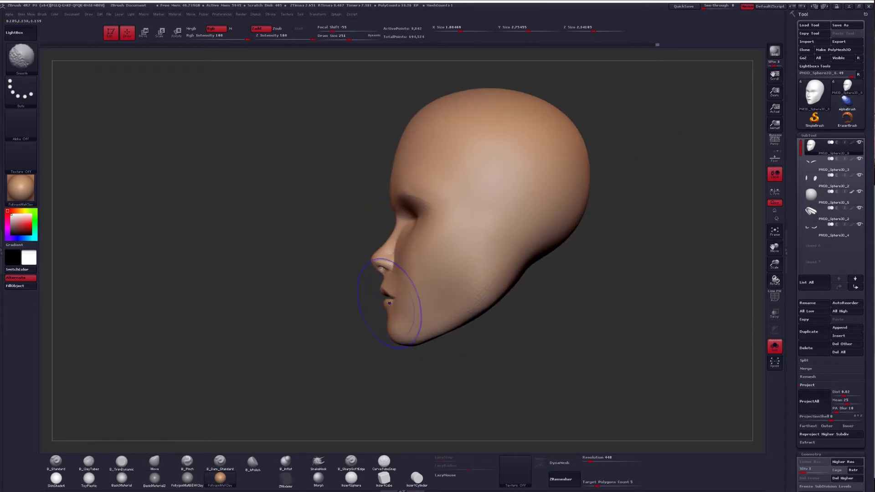
pyautogui.press('space')
pyautogui.moveTo(393, 302); pyautogui.dragTo(392, 302)
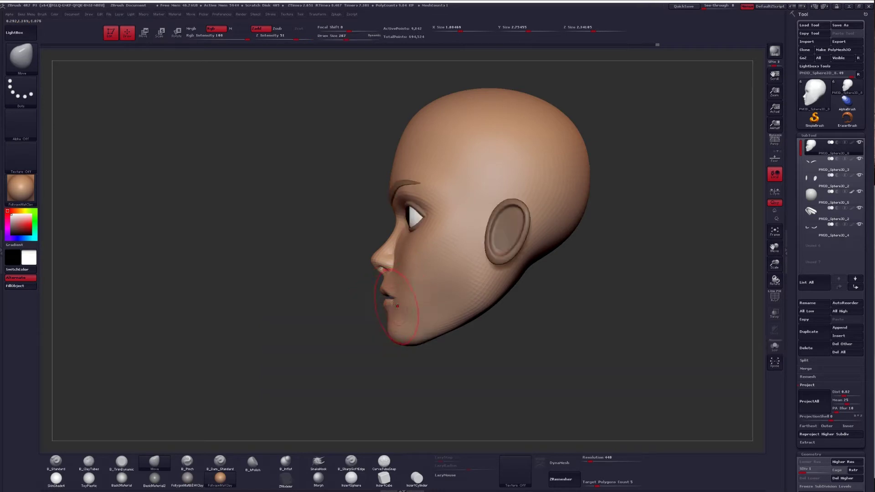
# Reshape the face profile with the Move brush, adjusting the brush size between strokes.
pyautogui.press('space')
pyautogui.moveTo(412, 288)
pyautogui.mouseDown()
pyautogui.moveTo(415, 263)
pyautogui.moveTo(397, 250)
pyautogui.mouseUp()
pyautogui.press('space')
pyautogui.keyDown('ctrl'); pyautogui.moveTo(437, 248); pyautogui.dragTo(447, 250, button='right'); pyautogui.keyUp('ctrl')
pyautogui.press('space')
pyautogui.moveTo(410, 244); pyautogui.dragTo(410, 257)
# Adjust the head's side profile with the Move brush and enlarge its draw size for broad skull changes.
pyautogui.moveTo(436, 257); pyautogui.dragTo(483, 246, button='right')
pyautogui.moveTo(456, 196); pyautogui.dragTo(447, 192, button='right')
pyautogui.press('space')
pyautogui.moveTo(412, 179); pyautogui.dragTo(421, 179)
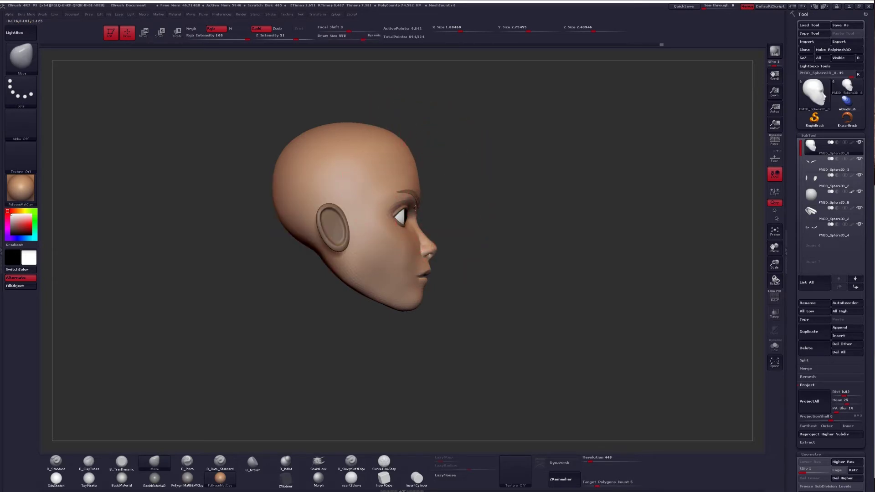
pyautogui.moveTo(435, 186)
pyautogui.mouseDown(button='right')
pyautogui.moveTo(442, 149)
pyautogui.moveTo(457, 184)
pyautogui.mouseUp(button='right')
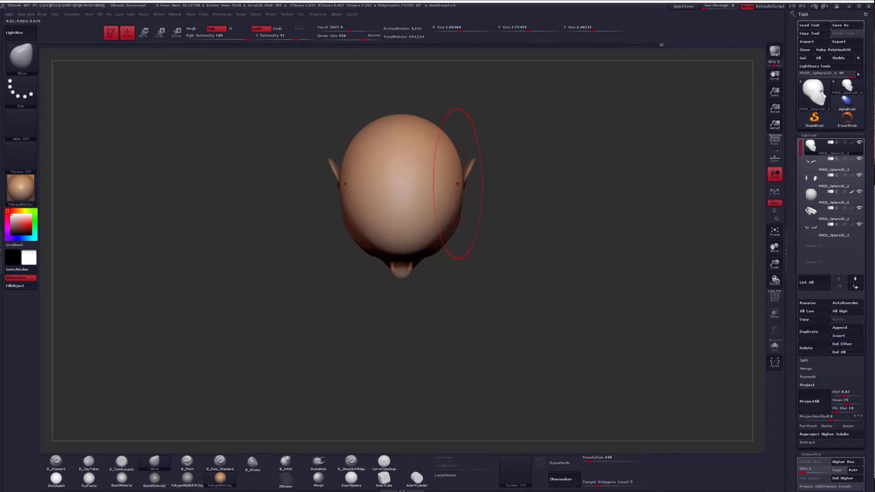
# Reshape the sides and crown of the skull with the Move brush, changing the brush size between strokes.
pyautogui.moveTo(457, 184); pyautogui.dragTo(449, 145)
pyautogui.moveTo(462, 175)
pyautogui.mouseDown(button='right')
pyautogui.moveTo(467, 138)
pyautogui.moveTo(472, 161)
pyautogui.mouseUp(button='right')
pyautogui.press('space')
pyautogui.moveTo(472, 161); pyautogui.dragTo(465, 148)
pyautogui.moveTo(479, 164)
pyautogui.mouseDown(button='right')
pyautogui.moveTo(475, 194)
pyautogui.moveTo(552, 182)
pyautogui.mouseUp(button='right')
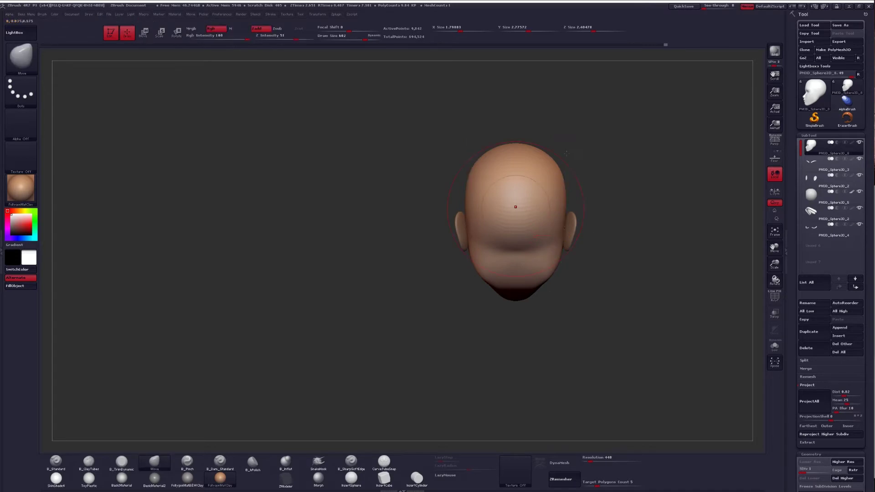
pyautogui.moveTo(517, 146)
pyautogui.mouseDown(button='right')
pyautogui.moveTo(483, 150)
pyautogui.moveTo(512, 148)
pyautogui.mouseUp(button='right')
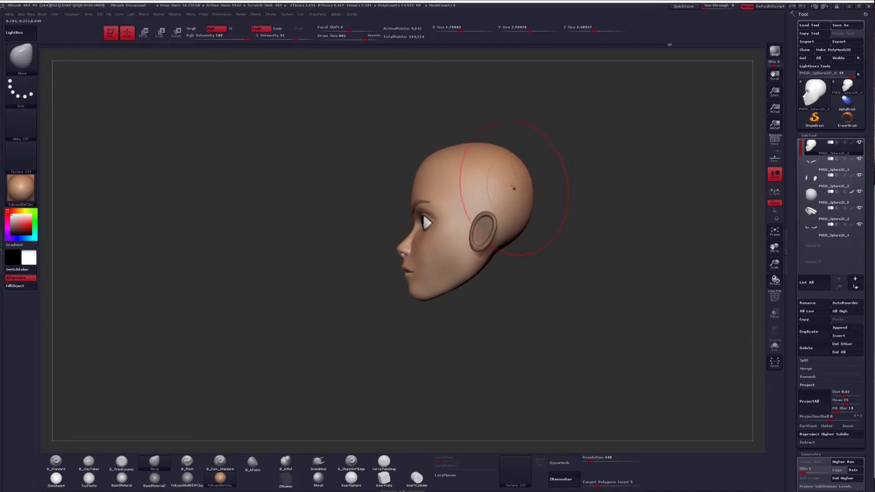
# Isolate the head temporarily and adjust the base of the skull behind the jaw with the Move brush.
pyautogui.hotkey('alt', 's')
pyautogui.press('s')
pyautogui.click(477, 251)
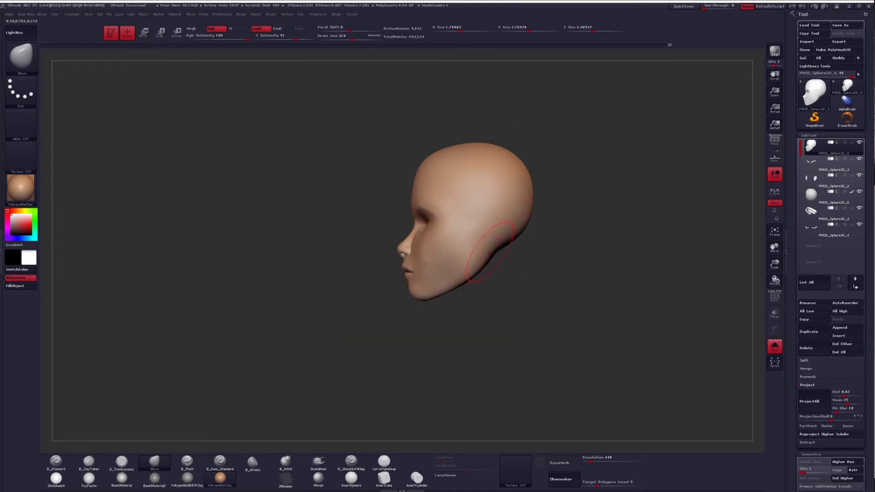
pyautogui.hotkey('alt', 's')
pyautogui.keyDown('shift'); pyautogui.moveTo(458, 255); pyautogui.dragTo(487, 287, button='right'); pyautogui.keyUp('shift')
pyautogui.moveTo(499, 258)
pyautogui.mouseDown(button='right')
pyautogui.moveTo(470, 267)
pyautogui.moveTo(498, 261)
pyautogui.moveTo(483, 244)
pyautogui.moveTo(470, 247)
pyautogui.moveTo(514, 280)
pyautogui.moveTo(489, 266)
pyautogui.moveTo(517, 285)
pyautogui.moveTo(512, 279)
pyautogui.moveTo(513, 294)
pyautogui.moveTo(472, 293)
pyautogui.moveTo(506, 296)
pyautogui.moveTo(502, 282)
pyautogui.mouseUp(button='right')
# Step through the head's subdivision levels and return it to the highest one.
pyautogui.press('d')
pyautogui.press('d')
pyautogui.press('d')
pyautogui.rightClick(470, 267)
pyautogui.hotkey('shift', 'd')
pyautogui.hotkey('shift', 'd')
pyautogui.press('d')
pyautogui.press('d')
# Duplicate the head subtool without its lower subdivision levels and insert a sphere at the nape with the InsertSphere brush.
pyautogui.click(801, 336)
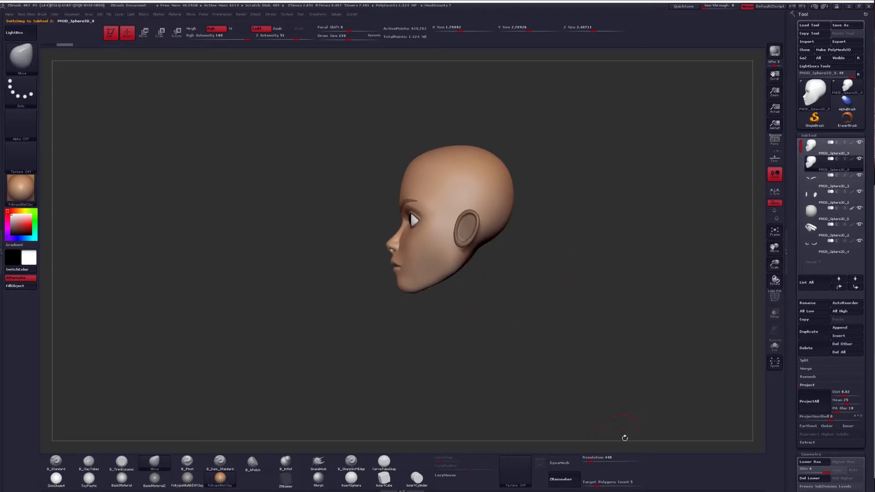
pyautogui.click(808, 477)
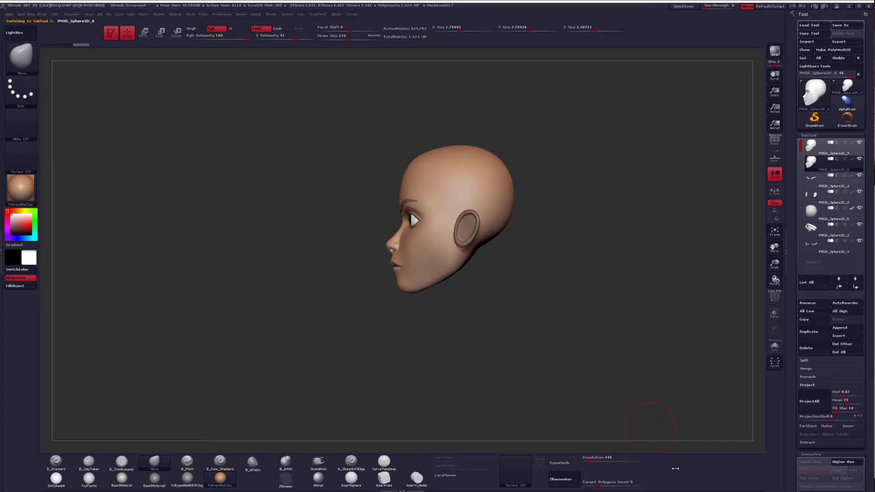
pyautogui.click(357, 475)
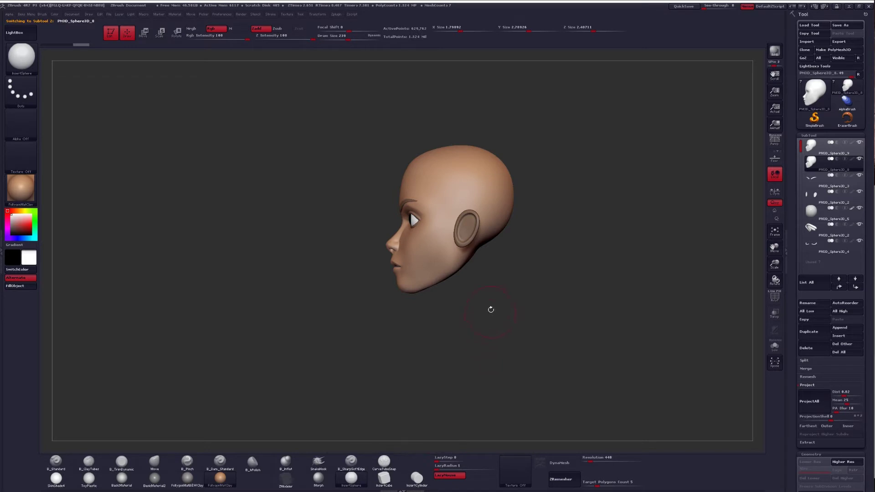
pyautogui.moveTo(481, 282)
pyautogui.mouseDown()
pyautogui.moveTo(429, 283)
pyautogui.moveTo(456, 261)
pyautogui.mouseUp()
pyautogui.press('space')
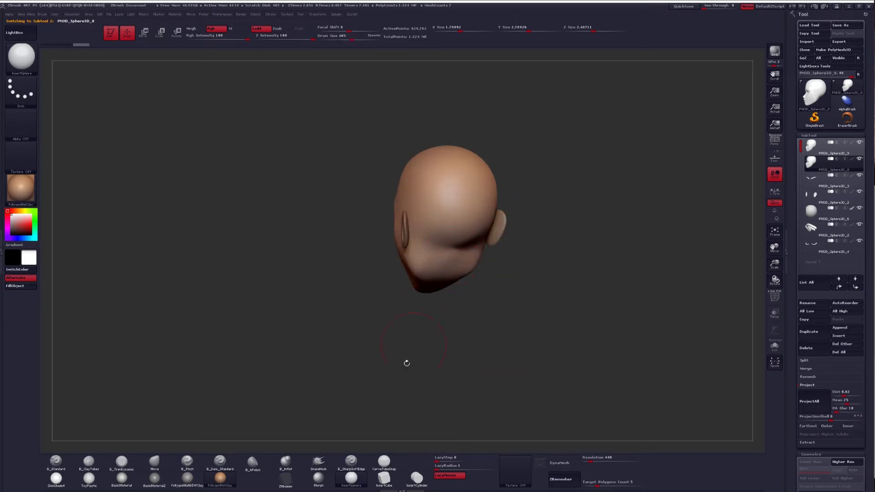
pyautogui.moveTo(456, 322); pyautogui.dragTo(450, 245)
pyautogui.keyDown('shift'); pyautogui.moveTo(438, 298); pyautogui.dragTo(463, 283); pyautogui.keyUp('shift')
# Isolate the inserted sphere and delete the hidden head geometry from the duplicated subtool.
pyautogui.keyDown('ctrl'); pyautogui.keyDown('shift'); pyautogui.doubleClick(486, 249); pyautogui.keyUp('shift'); pyautogui.keyUp('ctrl')
pyautogui.keyDown('ctrl'); pyautogui.keyDown('shift'); pyautogui.click(484, 249); pyautogui.keyUp('shift'); pyautogui.keyUp('ctrl')
pyautogui.keyDown('ctrl'); pyautogui.keyDown('shift'); pyautogui.moveTo(507, 246); pyautogui.dragTo(560, 225); pyautogui.keyUp('shift'); pyautogui.keyUp('ctrl')
pyautogui.press('space')
pyautogui.click(590, 231)
pyautogui.click(820, 148)
pyautogui.press('space')
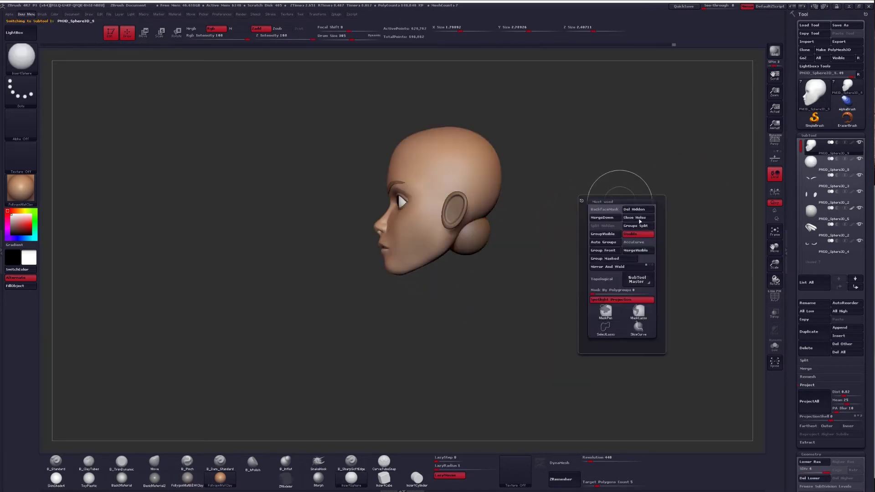
# Select the sphere subtool and stretch it straight down into a long neck shape with the Transpose Move line.
pyautogui.click(820, 163)
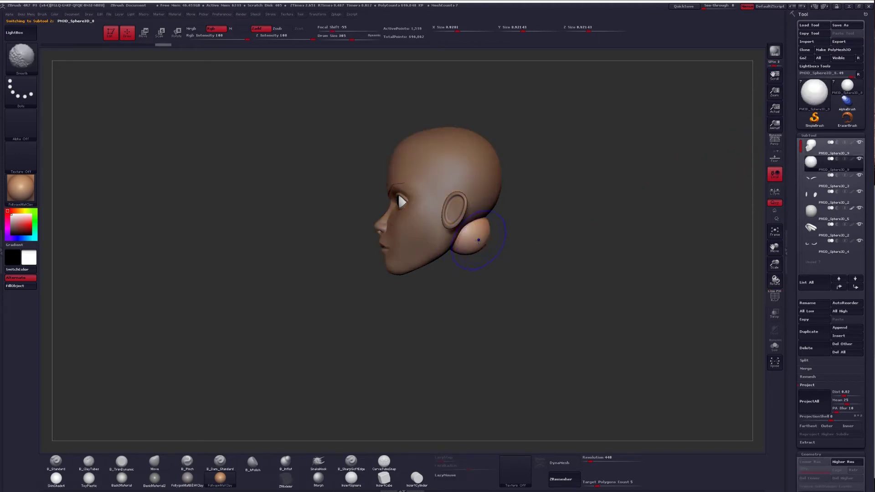
pyautogui.press('w')
pyautogui.click(468, 224)
pyautogui.press('space')
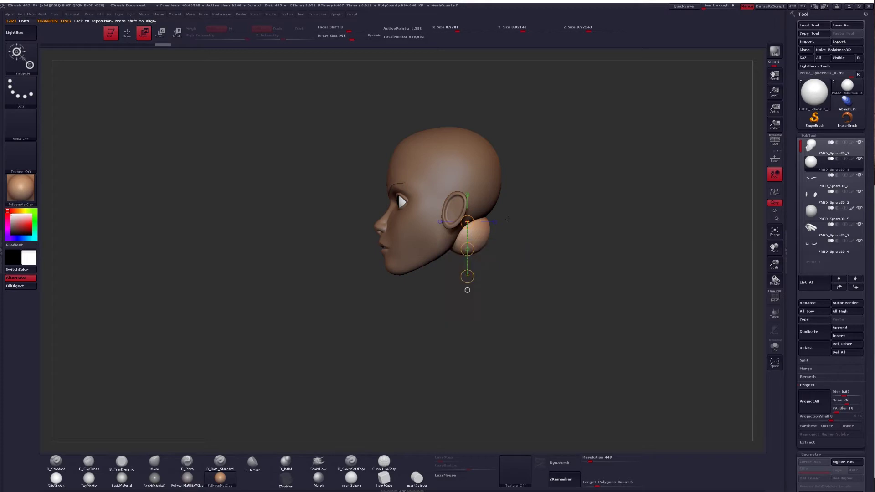
pyautogui.moveTo(467, 275); pyautogui.dragTo(464, 352)
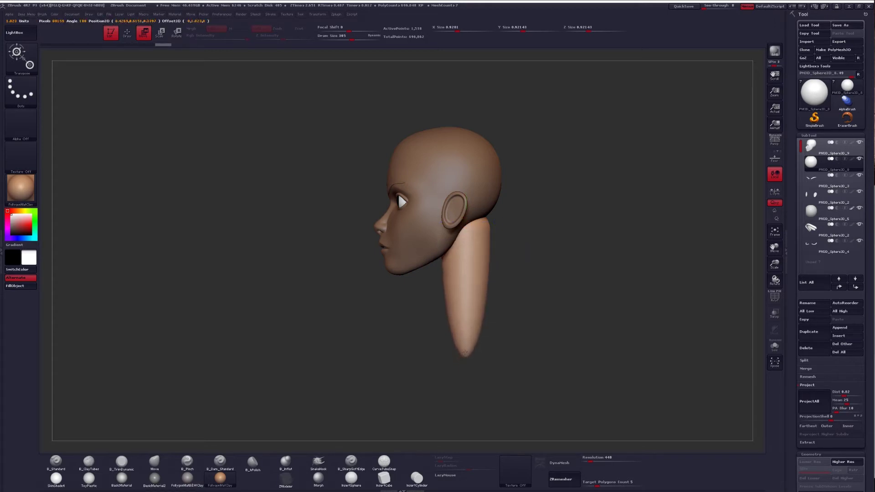
pyautogui.press('space')
pyautogui.click(477, 265)
pyautogui.keyDown('shift'); pyautogui.moveTo(477, 265); pyautogui.dragTo(464, 240, button='right'); pyautogui.keyUp('shift')
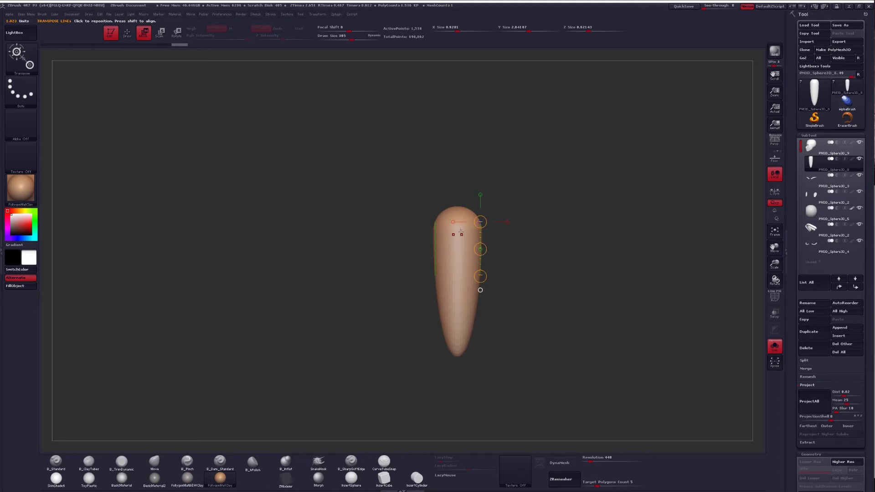
# Return to sculpting the neck with the Move brush at a draw size of about 415.
pyautogui.press('f')
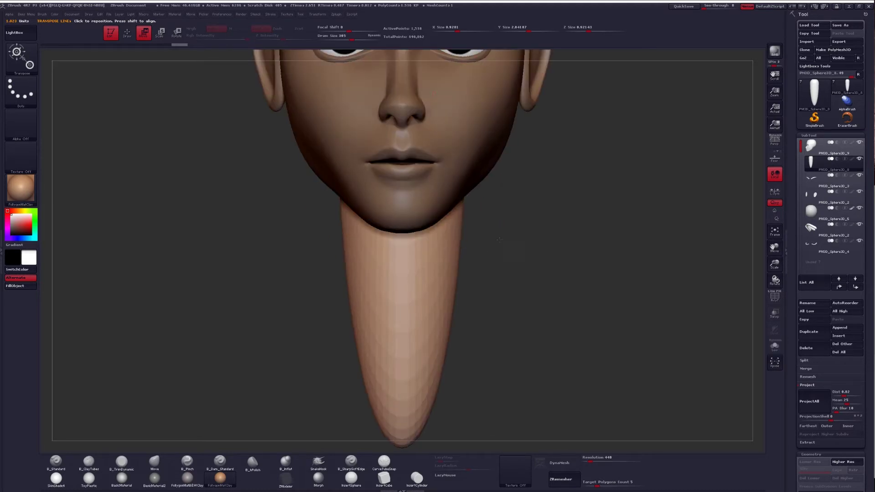
pyautogui.press('f')
pyautogui.press('q')
pyautogui.keyDown('alt'); pyautogui.moveTo(449, 241); pyautogui.dragTo(491, 241, button='right'); pyautogui.keyUp('alt')
pyautogui.press('b')
pyautogui.press('m')
pyautogui.press('v')
pyautogui.press('space')
pyautogui.moveTo(451, 270); pyautogui.dragTo(458, 269)
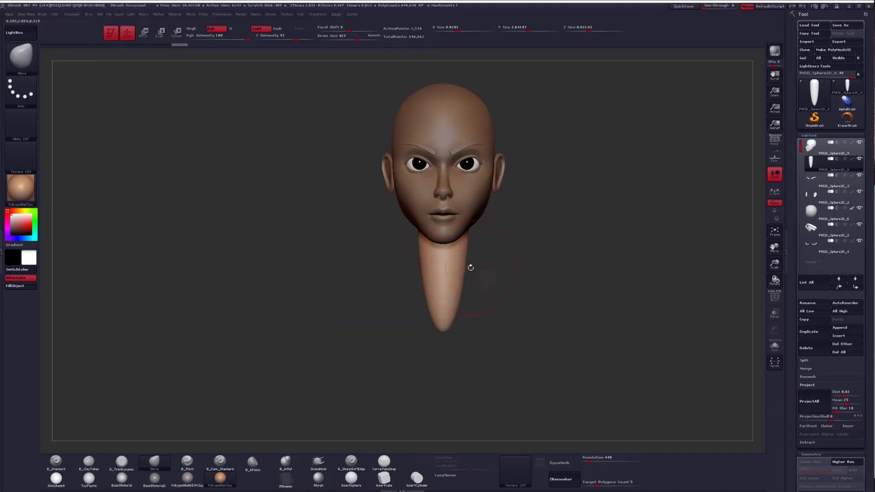
# Set the DynaMesh resolution to 56, clear the neck's mask and remesh the neck with DynaMesh.
pyautogui.moveTo(589, 459); pyautogui.dragTo(595, 458)
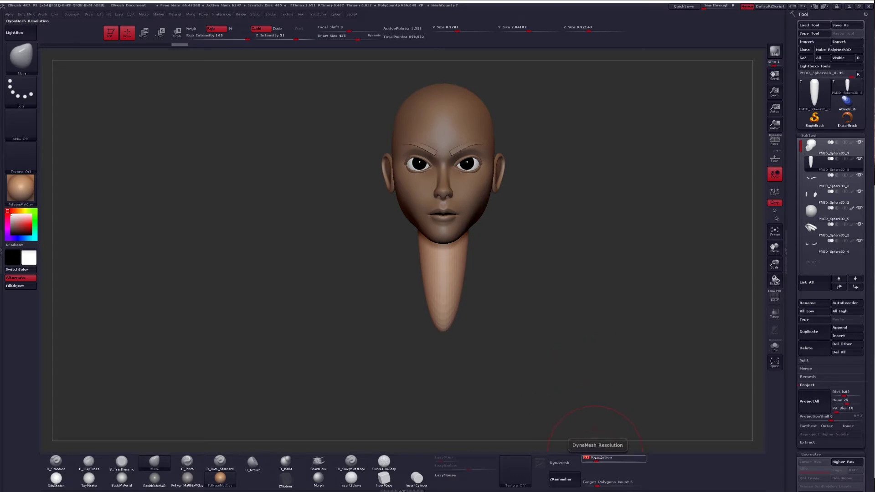
pyautogui.moveTo(595, 458); pyautogui.dragTo(596, 458)
pyautogui.click(559, 463)
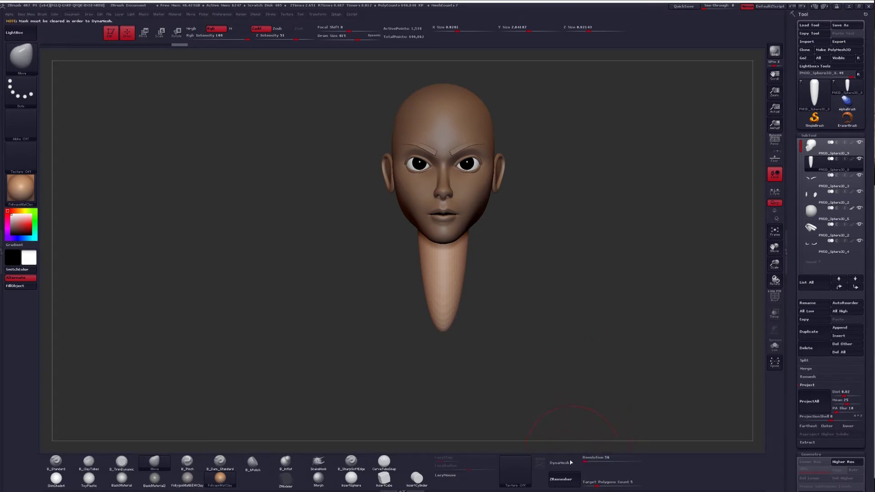
pyautogui.keyDown('ctrl'); pyautogui.moveTo(555, 328); pyautogui.dragTo(441, 289); pyautogui.keyUp('ctrl')
pyautogui.moveTo(509, 343)
pyautogui.keyDown('ctrl'); pyautogui.mouseDown()
pyautogui.moveTo(534, 373)
pyautogui.moveTo(613, 366)
pyautogui.mouseUp(); pyautogui.keyUp('ctrl')
pyautogui.click(559, 463)
# Bend and thicken the neck in side view with a large Move brush so it fits under the skull.
pyautogui.press('space')
pyautogui.moveTo(439, 279)
pyautogui.mouseDown()
pyautogui.moveTo(456, 299)
pyautogui.moveTo(464, 275)
pyautogui.mouseUp()
pyautogui.moveTo(443, 309); pyautogui.dragTo(436, 321)
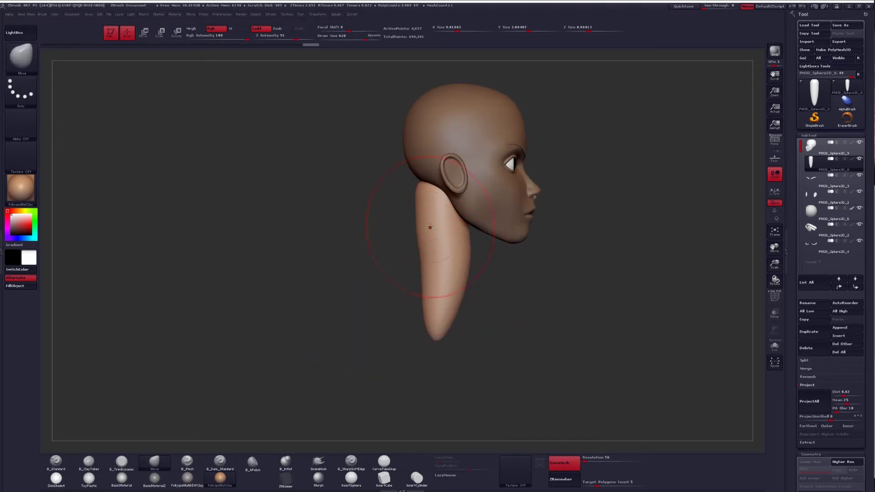
pyautogui.moveTo(420, 184); pyautogui.dragTo(417, 164)
pyautogui.press('space')
pyautogui.moveTo(424, 224)
pyautogui.mouseDown()
pyautogui.moveTo(424, 212)
pyautogui.moveTo(479, 221)
pyautogui.mouseUp()
pyautogui.moveTo(436, 196); pyautogui.dragTo(444, 195)
pyautogui.moveTo(435, 237); pyautogui.dragTo(438, 236)
pyautogui.moveTo(431, 287); pyautogui.dragTo(540, 268)
pyautogui.moveTo(387, 219)
pyautogui.keyDown('alt'); pyautogui.mouseDown()
pyautogui.moveTo(433, 231)
pyautogui.moveTo(424, 240)
pyautogui.moveTo(433, 231)
pyautogui.mouseUp(); pyautogui.keyUp('alt')
pyautogui.hotkey('alt', 's')
pyautogui.hotkey('alt', 's')
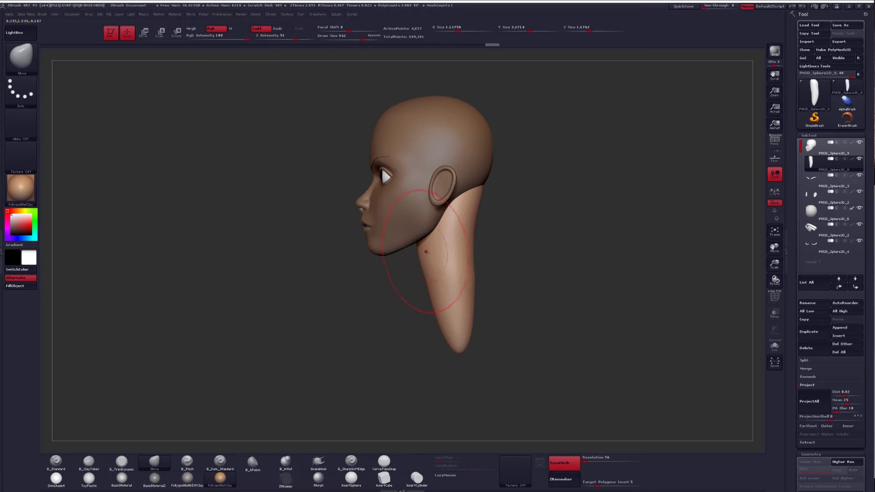
# Refine the front and back contours of the neck below the jaw with a smaller Move brush.
pyautogui.moveTo(432, 299); pyautogui.dragTo(433, 305)
pyautogui.press('space')
pyautogui.moveTo(464, 276); pyautogui.dragTo(458, 276)
pyautogui.moveTo(471, 247); pyautogui.dragTo(475, 246)
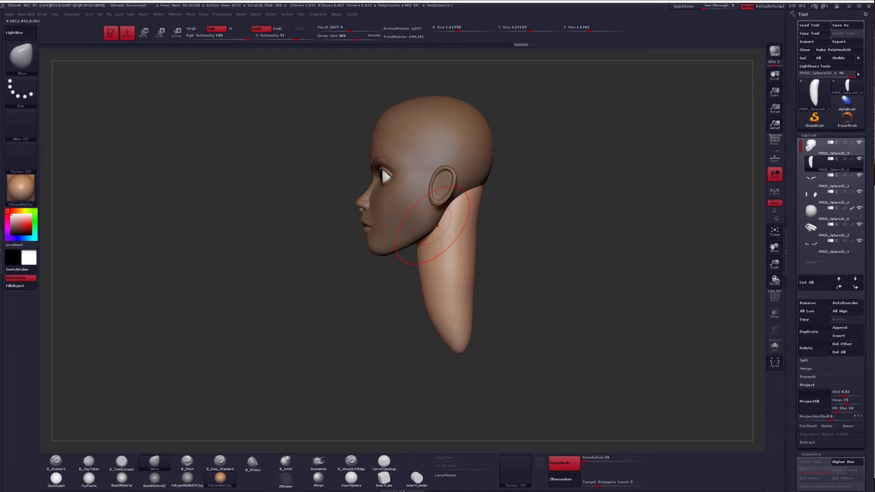
pyautogui.hotkey('alt', 'shift', 's')
pyautogui.moveTo(420, 246); pyautogui.dragTo(416, 246)
pyautogui.hotkey('alt', 'shift', 's')
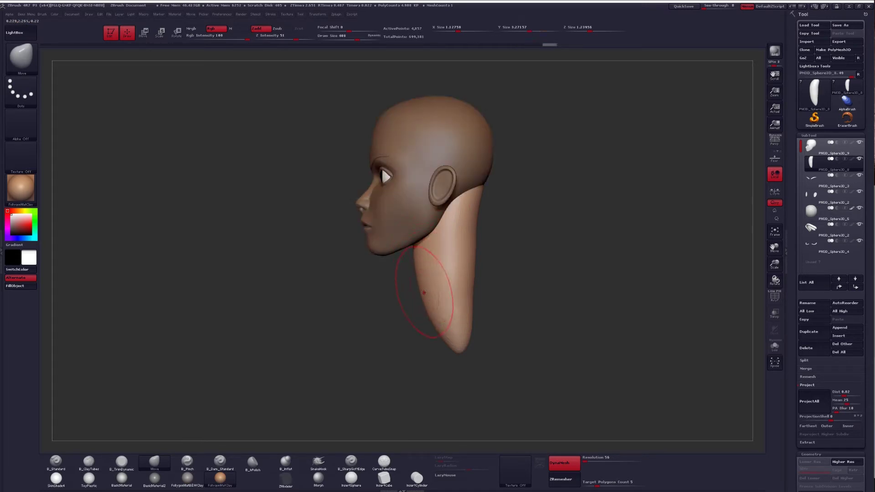
# Widen the upper neck beneath the jaw in front view with the Move brush.
pyautogui.moveTo(380, 292); pyautogui.dragTo(429, 287)
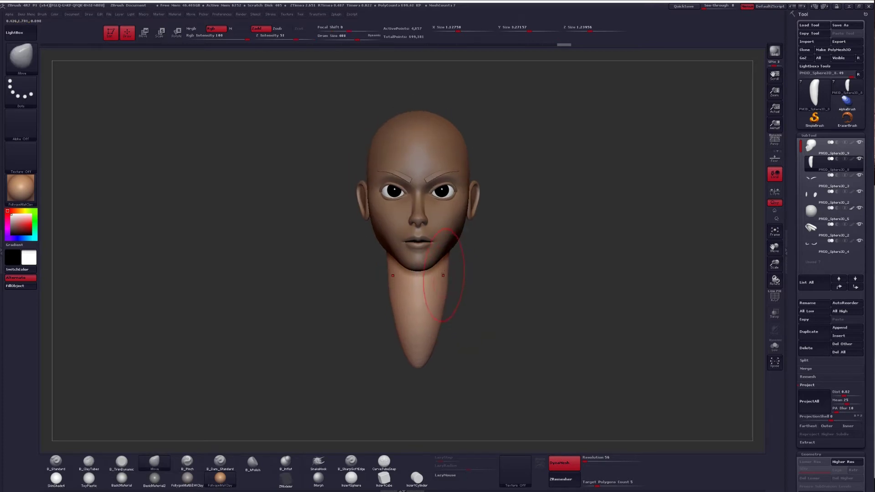
pyautogui.hotkey('alt', 'shift', 's')
pyautogui.moveTo(449, 267); pyautogui.dragTo(449, 269)
pyautogui.hotkey('alt', 'shift', 's')
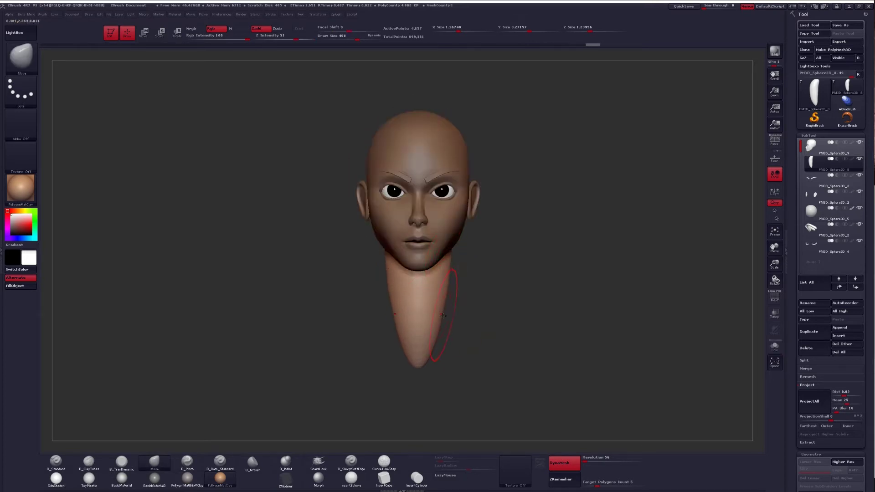
# Hide the tapered lower end of the neck with SelectLasso and delete the hidden part.
pyautogui.moveTo(442, 313)
pyautogui.keyDown('shift'); pyautogui.mouseDown()
pyautogui.moveTo(443, 296)
pyautogui.moveTo(416, 304)
pyautogui.moveTo(475, 379)
pyautogui.mouseUp(); pyautogui.keyUp('shift')
pyautogui.press('1')
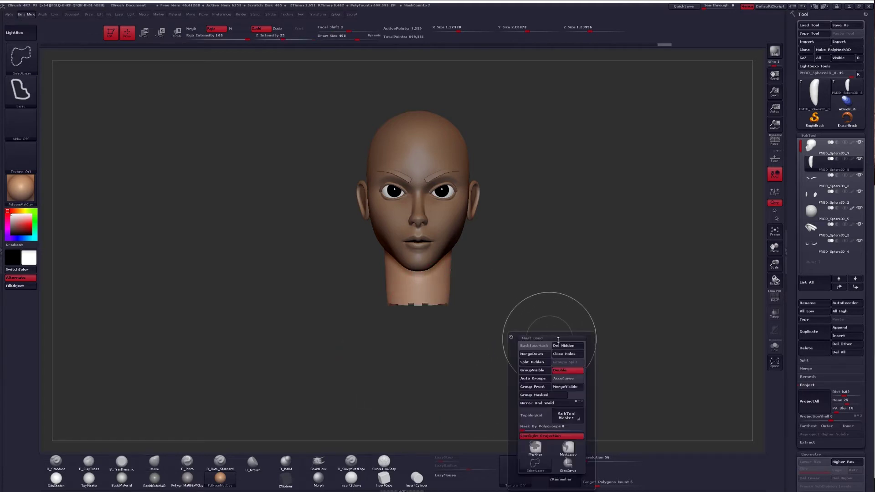
pyautogui.click(565, 345)
# Remesh the trimmed neck with DynaMesh and smooth its cut lower edge.
pyautogui.keyDown('ctrl'); pyautogui.moveTo(505, 277); pyautogui.dragTo(520, 282); pyautogui.keyUp('ctrl')
pyautogui.moveTo(578, 296); pyautogui.dragTo(488, 297)
pyautogui.keyDown('shift'); pyautogui.moveTo(442, 305); pyautogui.dragTo(453, 304); pyautogui.keyUp('shift')
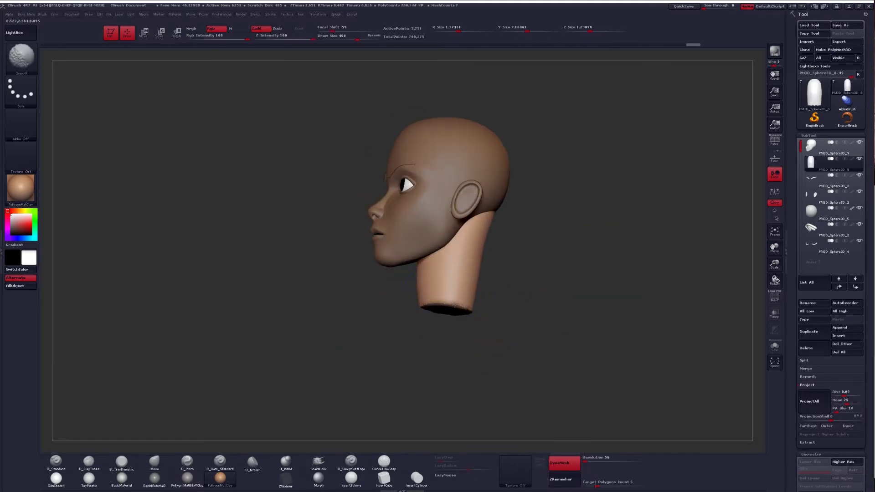
pyautogui.moveTo(820, 162)
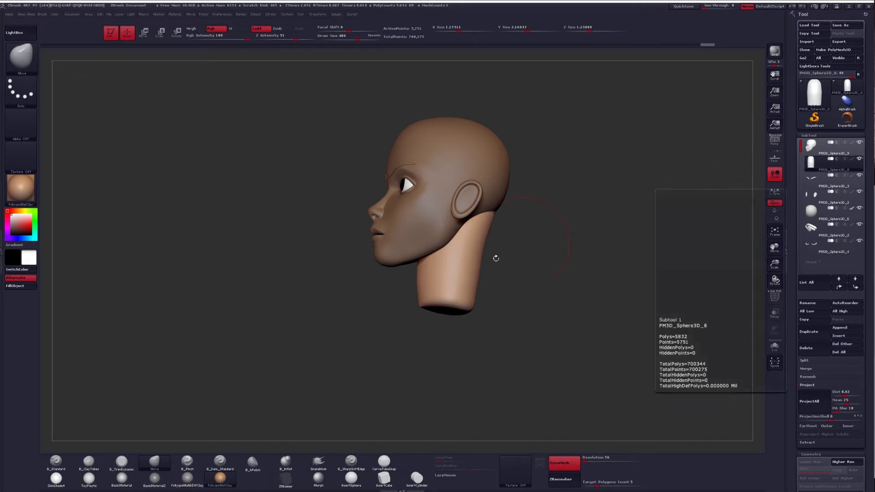
pyautogui.keyDown('shift'); pyautogui.moveTo(522, 243); pyautogui.dragTo(503, 256); pyautogui.keyUp('shift')
# Pull the neck's lower front edge downward and push in the nape with the Move brush.
pyautogui.moveTo(424, 300)
pyautogui.mouseDown()
pyautogui.moveTo(422, 320)
pyautogui.moveTo(444, 298)
pyautogui.mouseUp()
pyautogui.press('space')
pyautogui.moveTo(482, 273); pyautogui.dragTo(475, 274)
pyautogui.moveTo(484, 242); pyautogui.dragTo(480, 241)
pyautogui.keyDown('shift'); pyautogui.moveTo(537, 235); pyautogui.dragTo(492, 230); pyautogui.keyUp('shift')
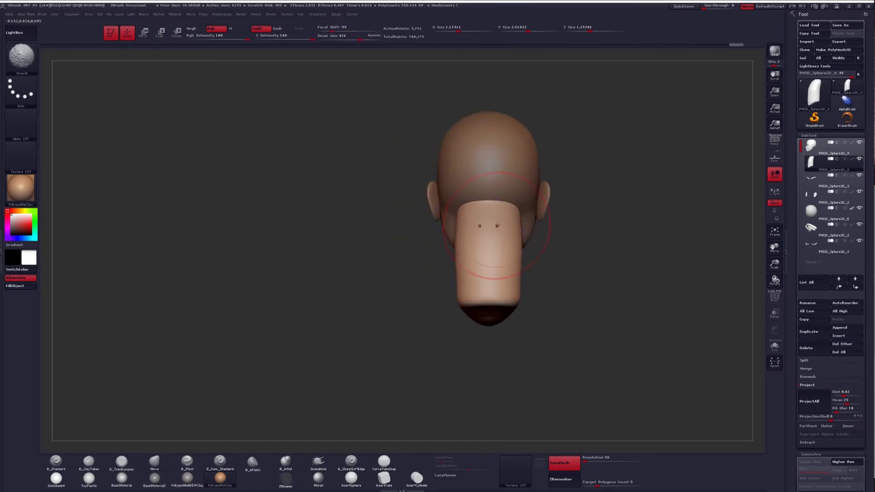
# Narrow the sides of the neck from behind with the Move brush and smooth them.
pyautogui.moveTo(515, 231); pyautogui.dragTo(473, 230, button='right')
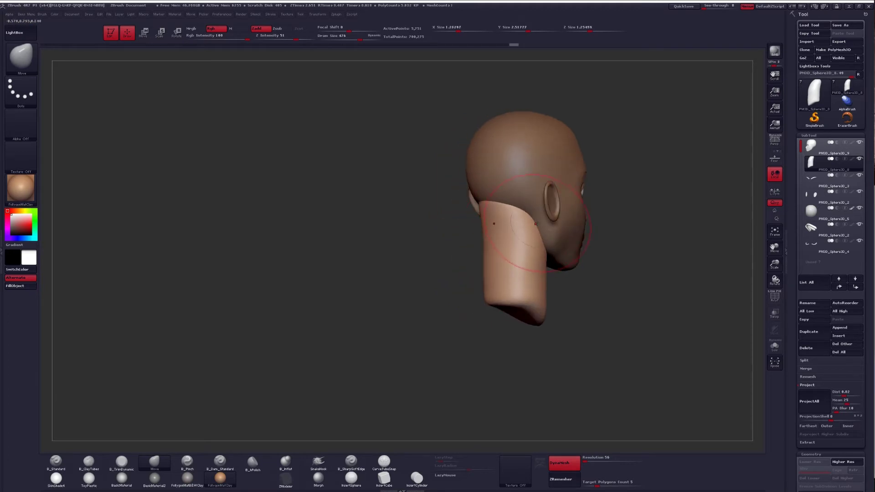
pyautogui.keyDown('shift'); pyautogui.moveTo(536, 223); pyautogui.dragTo(546, 241, button='right'); pyautogui.keyUp('shift')
pyautogui.press('shift')
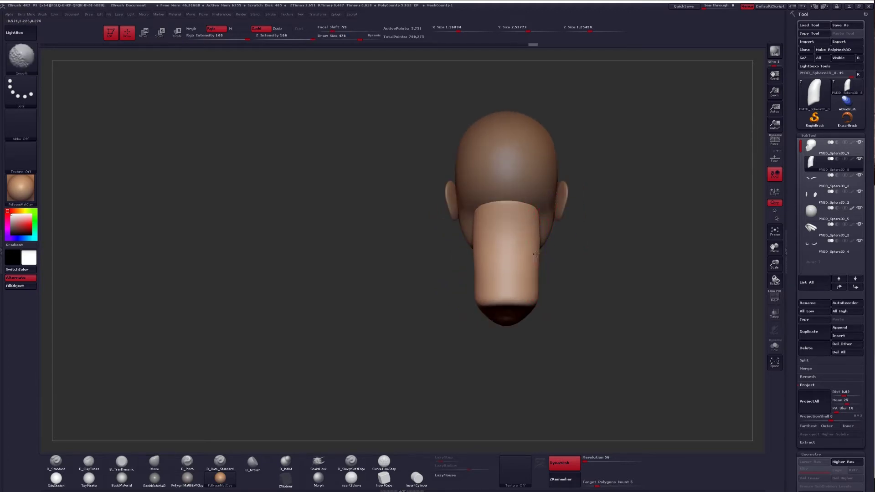
pyautogui.moveTo(533, 254)
pyautogui.mouseDown(button='right')
pyautogui.moveTo(448, 232)
pyautogui.moveTo(494, 243)
pyautogui.mouseUp(button='right')
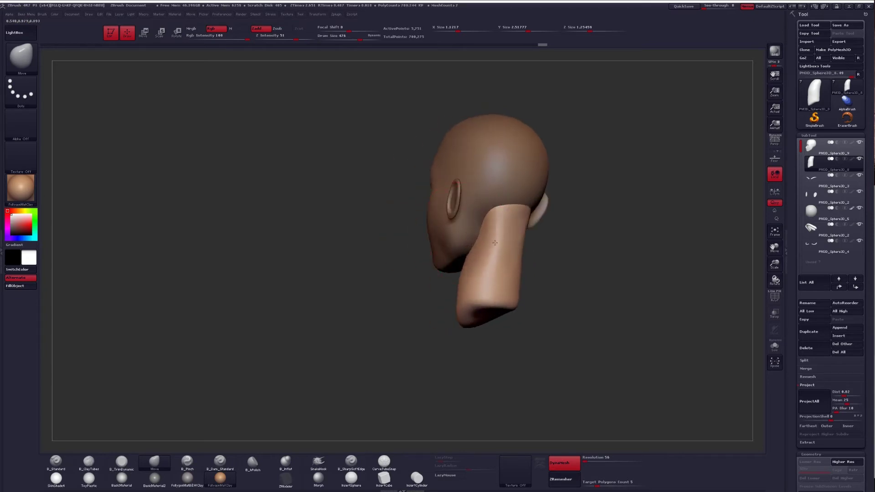
# Refine the neck's side contours, nape and lower edge with the Move brush from several angles.
pyautogui.moveTo(496, 242); pyautogui.dragTo(452, 247)
pyautogui.moveTo(465, 238); pyautogui.dragTo(473, 233, button='right')
pyautogui.moveTo(497, 221); pyautogui.dragTo(494, 219)
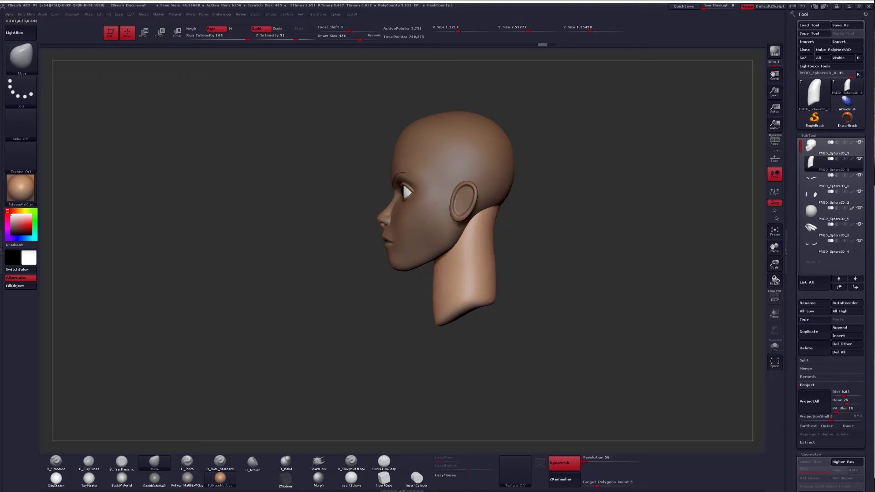
pyautogui.moveTo(489, 269); pyautogui.dragTo(487, 273)
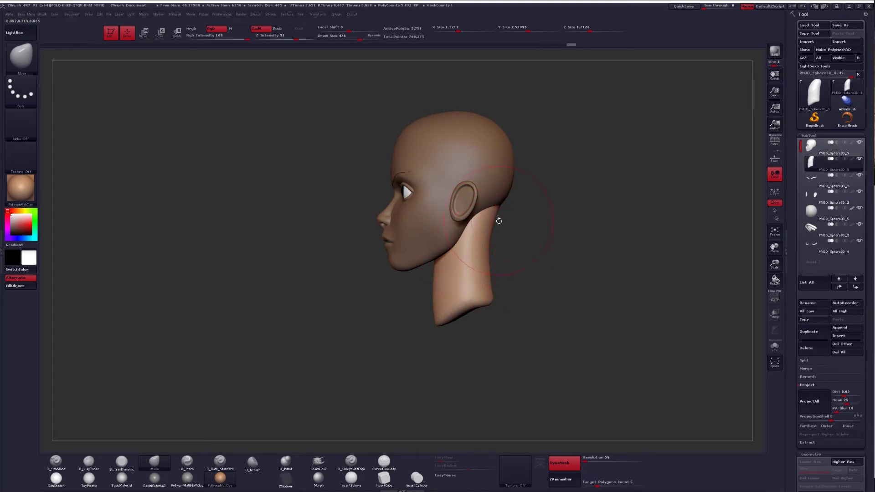
pyautogui.moveTo(499, 221); pyautogui.dragTo(497, 250, button='right')
pyautogui.moveTo(463, 275)
pyautogui.mouseDown(button='right')
pyautogui.moveTo(459, 304)
pyautogui.moveTo(435, 325)
pyautogui.mouseUp(button='right')
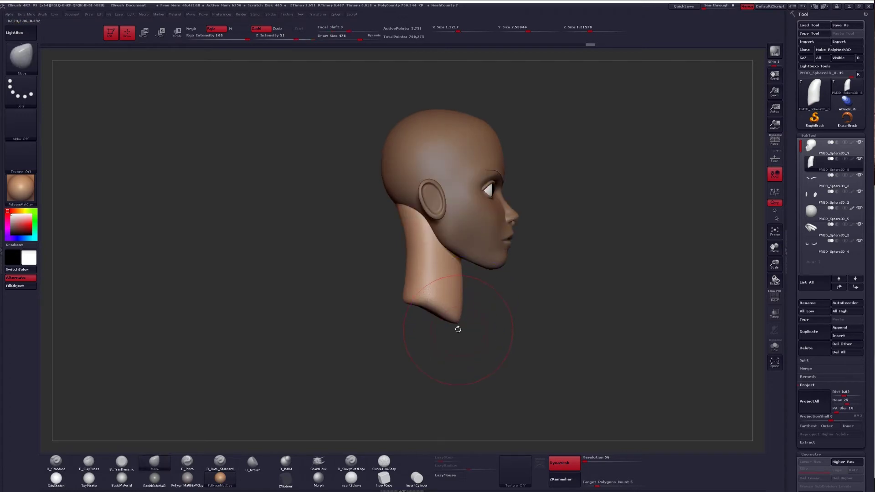
pyautogui.moveTo(410, 262)
pyautogui.mouseDown(button='right')
pyautogui.moveTo(446, 277)
pyautogui.moveTo(484, 272)
pyautogui.mouseUp(button='right')
# Isolate the neck and lay diagonal muscle strokes down its sides with the ClayTubes brush.
pyautogui.press('space')
pyautogui.moveTo(459, 253); pyautogui.dragTo(458, 253)
pyautogui.press('2')
pyautogui.moveTo(440, 248); pyautogui.dragTo(463, 253, button='right')
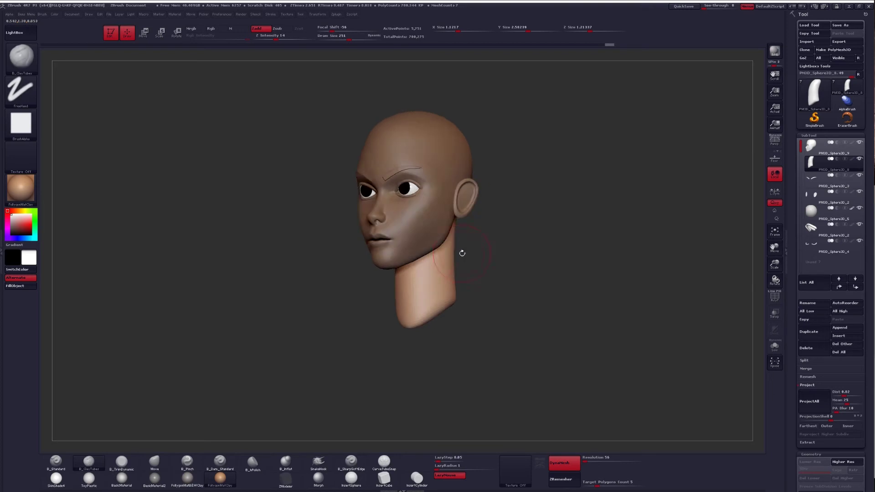
pyautogui.hotkey('alt', 's')
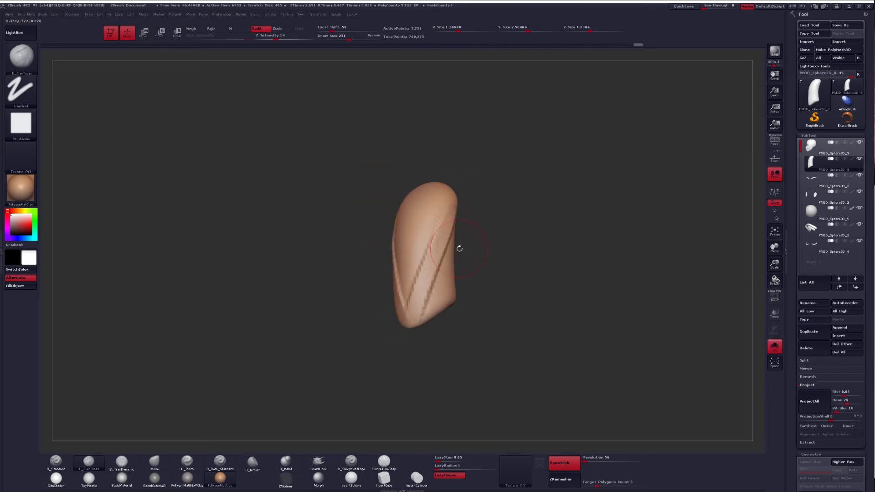
pyautogui.hotkey('alt', 's')
# Subdivide the neck once and add more ClayTubes strokes along the diagonal neck muscles.
pyautogui.moveTo(460, 248); pyautogui.dragTo(446, 221, button='right')
pyautogui.hotkey('ctrl', 'd')
pyautogui.hotkey('alt', 's')
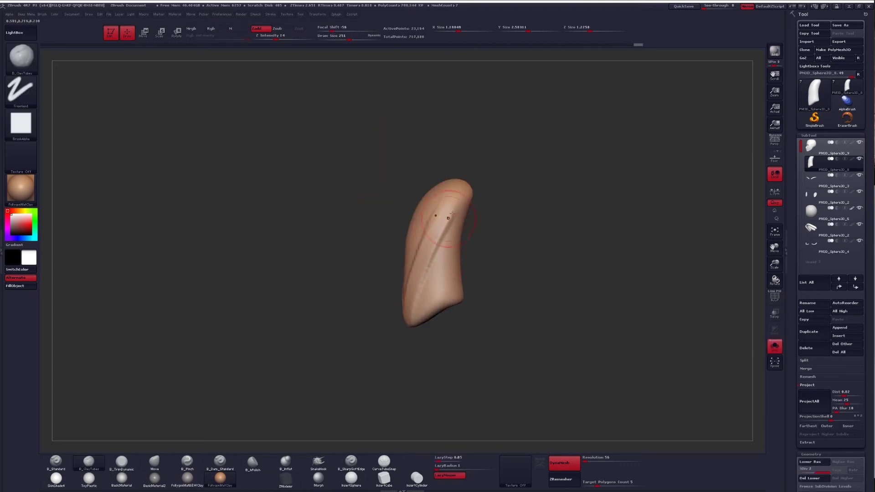
pyautogui.moveTo(420, 271)
pyautogui.mouseDown(button='right')
pyautogui.moveTo(401, 233)
pyautogui.moveTo(442, 208)
pyautogui.mouseUp(button='right')
pyautogui.moveTo(403, 313); pyautogui.dragTo(409, 286)
pyautogui.moveTo(409, 286); pyautogui.dragTo(426, 259, button='right')
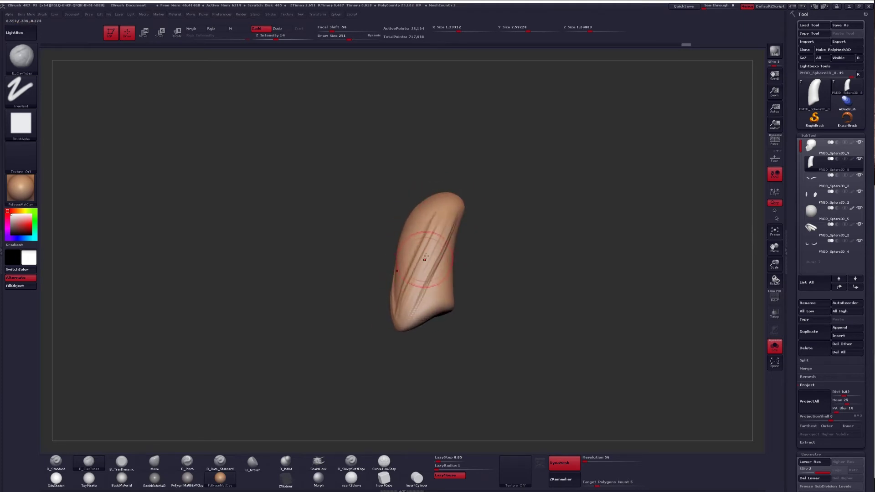
# Smooth the clay strokes into the neck surface, comparing the neck with and without the head shown.
pyautogui.hotkey('alt', 's')
pyautogui.hotkey('alt', 's')
pyautogui.press('space')
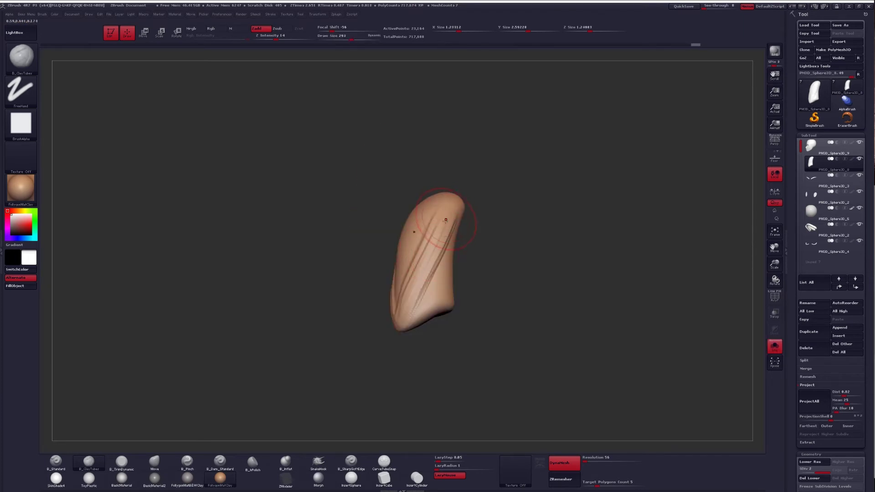
pyautogui.keyDown('shift'); pyautogui.moveTo(408, 291); pyautogui.dragTo(425, 255); pyautogui.keyUp('shift')
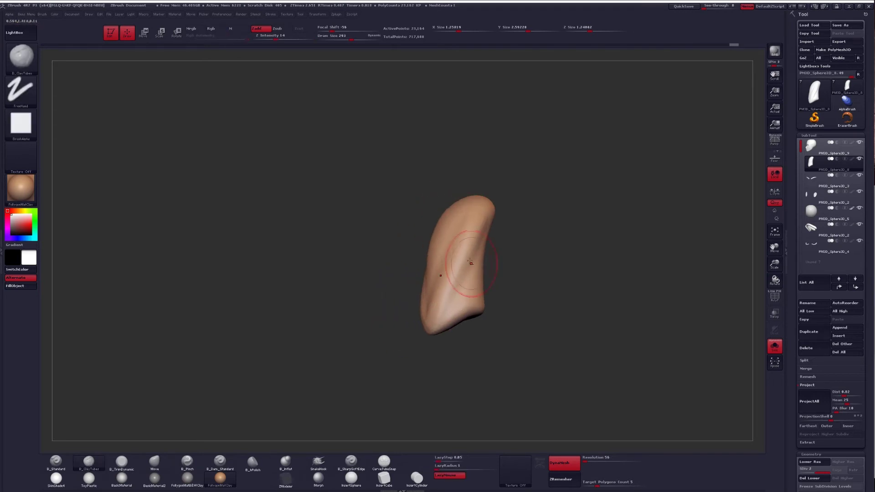
pyautogui.hotkey('alt', 's')
pyautogui.moveTo(423, 290)
pyautogui.mouseDown(button='right')
pyautogui.moveTo(460, 289)
pyautogui.moveTo(441, 313)
pyautogui.moveTo(491, 223)
pyautogui.mouseUp(button='right')
pyautogui.hotkey('alt', 's')
# Flatten the side planes of the neck muscles with the TrimDynamic brush.
pyautogui.press('b')
pyautogui.press('t')
pyautogui.press('d')
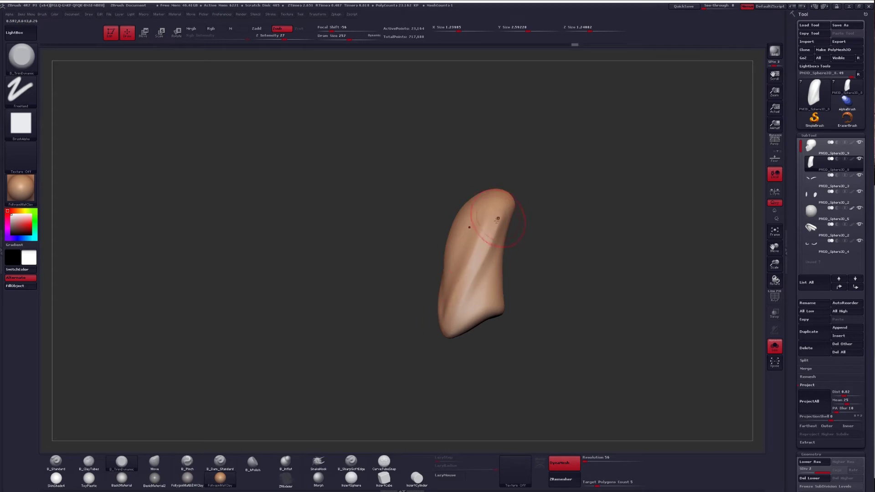
pyautogui.moveTo(477, 267); pyautogui.dragTo(492, 246, button='right')
pyautogui.hotkey('alt', 's')
pyautogui.hotkey('alt', 's')
pyautogui.moveTo(458, 320); pyautogui.dragTo(481, 291, button='right')
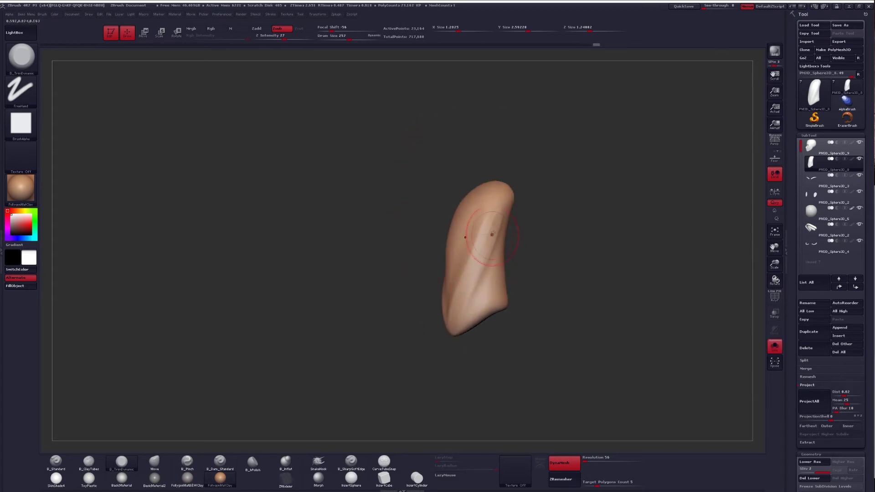
# Trim the lower end of the diagonal neck muscles and smooth the transitions.
pyautogui.moveTo(453, 334); pyautogui.dragTo(480, 241, button='right')
pyautogui.moveTo(447, 329); pyautogui.dragTo(466, 292)
pyautogui.moveTo(465, 292); pyautogui.dragTo(456, 298, button='right')
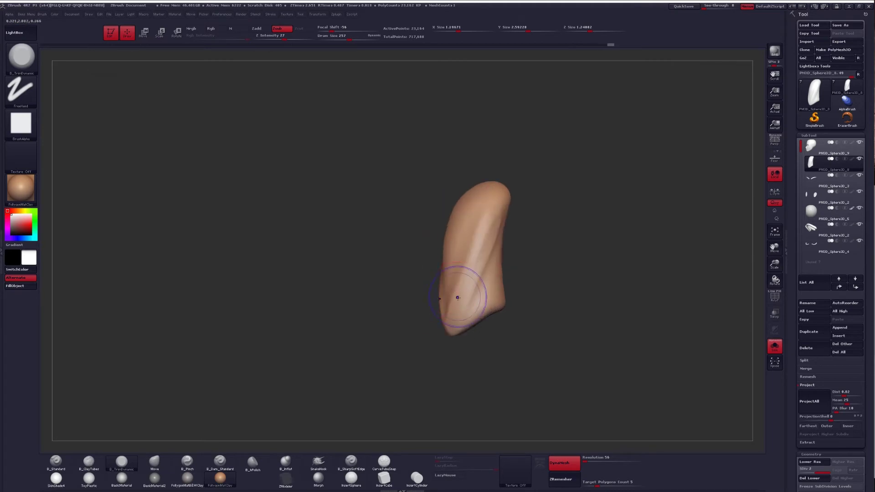
pyautogui.keyDown('shift'); pyautogui.moveTo(457, 299); pyautogui.dragTo(473, 264); pyautogui.keyUp('shift')
pyautogui.hotkey('alt', 's')
pyautogui.moveTo(472, 264)
pyautogui.mouseDown(button='right')
pyautogui.moveTo(491, 272)
pyautogui.moveTo(457, 312)
pyautogui.moveTo(492, 308)
pyautogui.moveTo(449, 303)
pyautogui.mouseUp(button='right')
# Bring back the head and adjust the neck's nape and side contours with the Move brush from several angles.
pyautogui.press('b')
pyautogui.press('m')
pyautogui.press('v')
pyautogui.press('space')
pyautogui.hotkey('alt', 's')
pyautogui.hotkey('alt', 's')
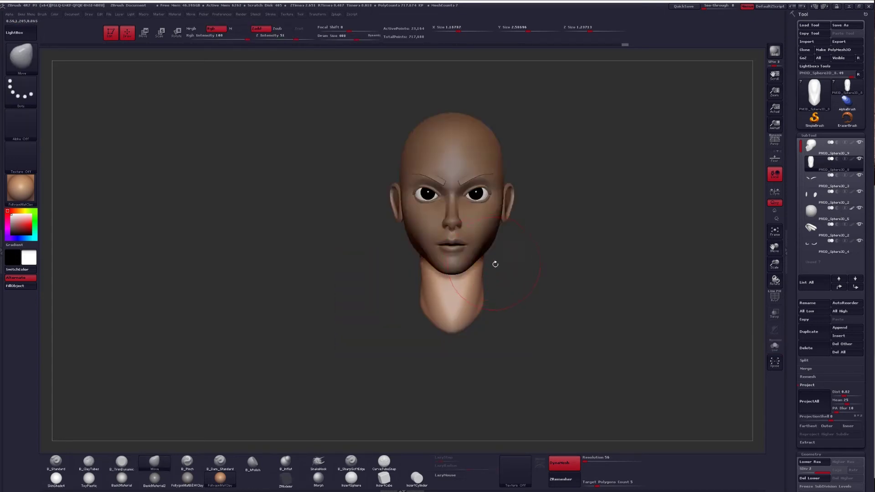
pyautogui.moveTo(489, 260); pyautogui.dragTo(505, 247, button='right')
pyautogui.press('space')
pyautogui.press('space')
pyautogui.moveTo(515, 248); pyautogui.dragTo(500, 247)
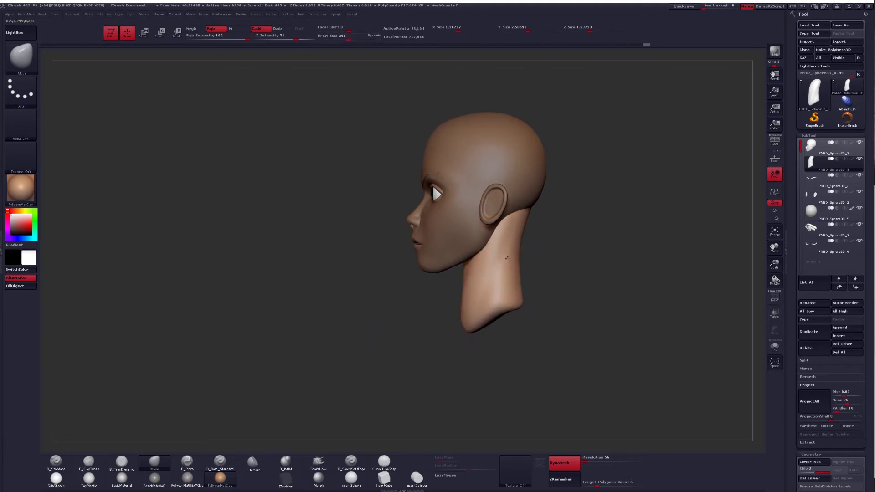
pyautogui.moveTo(500, 255); pyautogui.dragTo(488, 272, button='right')
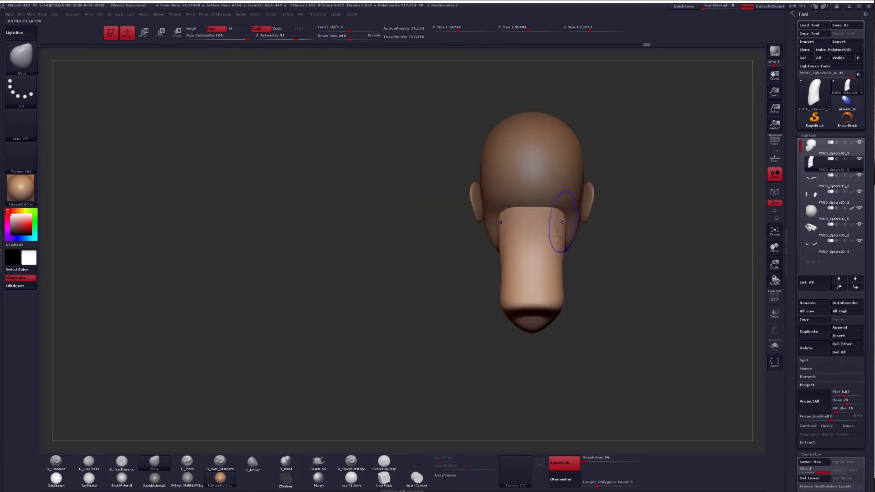
pyautogui.moveTo(547, 230)
pyautogui.mouseDown(button='right')
pyautogui.moveTo(535, 277)
pyautogui.moveTo(490, 294)
pyautogui.mouseUp(button='right')
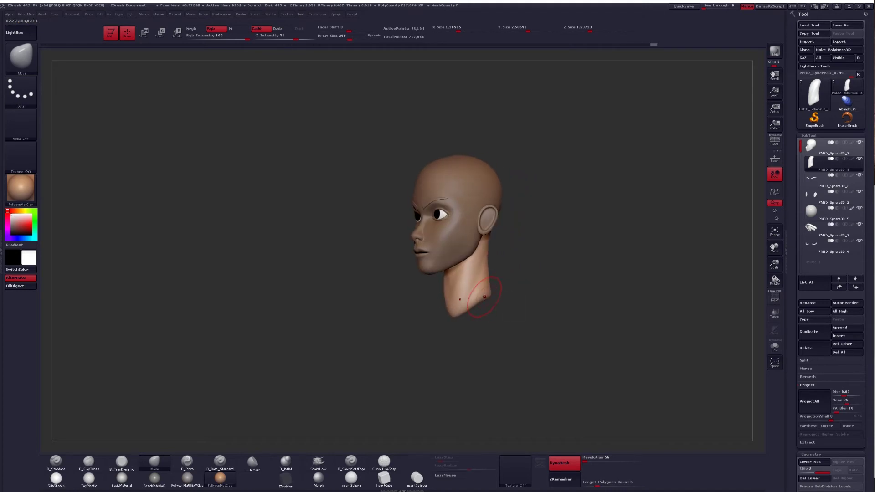
# Apply BasicMaterial to the model and turn on the perspective view.
pyautogui.click(121, 477)
pyautogui.moveTo(501, 360); pyautogui.dragTo(546, 363, button='right')
pyautogui.moveTo(497, 289); pyautogui.dragTo(492, 253, button='right')
pyautogui.click(774, 143)
pyautogui.moveTo(631, 308)
pyautogui.keyDown('shift'); pyautogui.mouseDown()
pyautogui.moveTo(622, 342)
pyautogui.moveTo(634, 342)
pyautogui.mouseUp(); pyautogui.keyUp('shift')
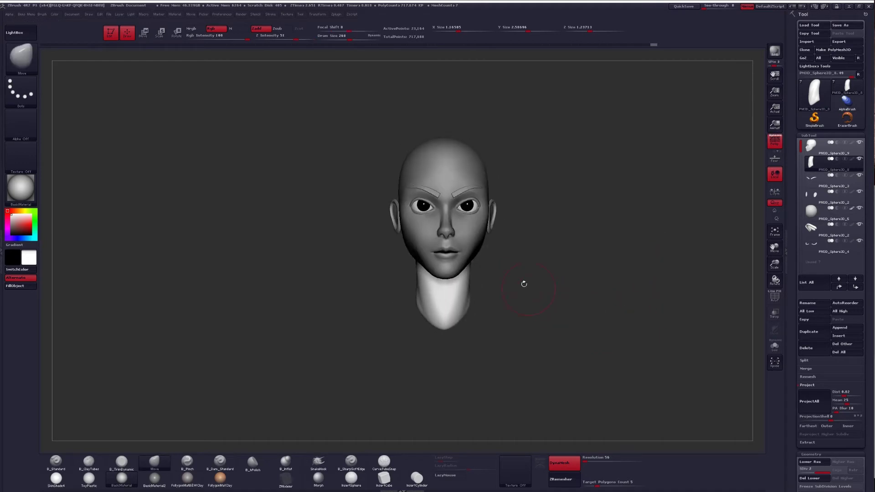
# Select the head and measure its proportions in profile with Transpose action lines.
pyautogui.keyDown('alt'); pyautogui.click(466, 161); pyautogui.keyUp('alt')
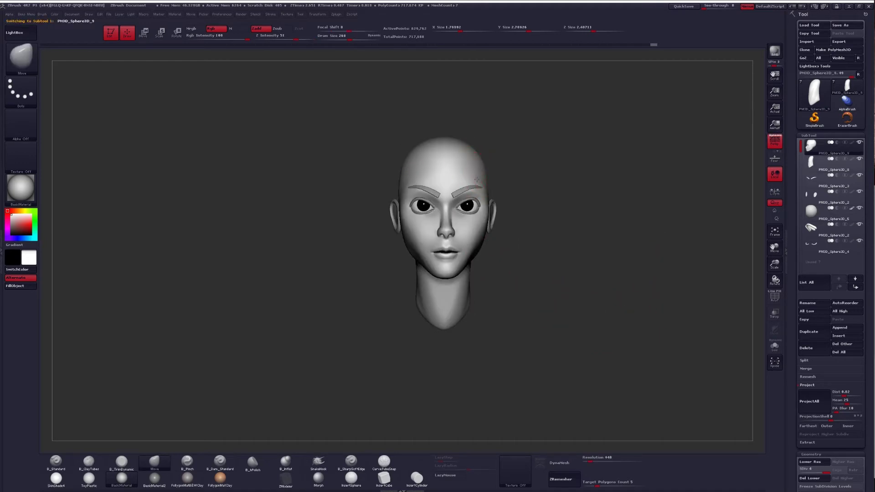
pyautogui.keyDown('shift'); pyautogui.moveTo(476, 179); pyautogui.dragTo(498, 168); pyautogui.keyUp('shift')
pyautogui.press('w')
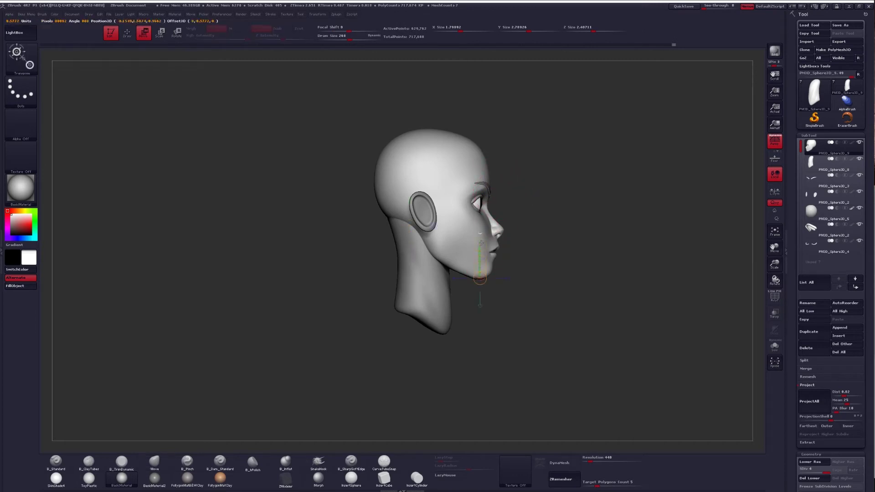
pyautogui.keyDown('shift'); pyautogui.moveTo(471, 150); pyautogui.dragTo(430, 150); pyautogui.keyUp('shift')
pyautogui.moveTo(435, 136); pyautogui.dragTo(441, 116)
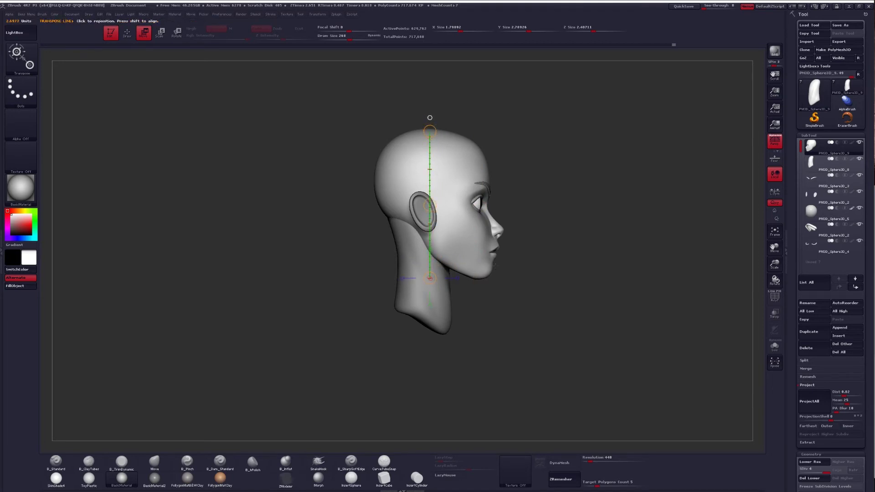
pyautogui.moveTo(394, 140); pyautogui.dragTo(561, 201)
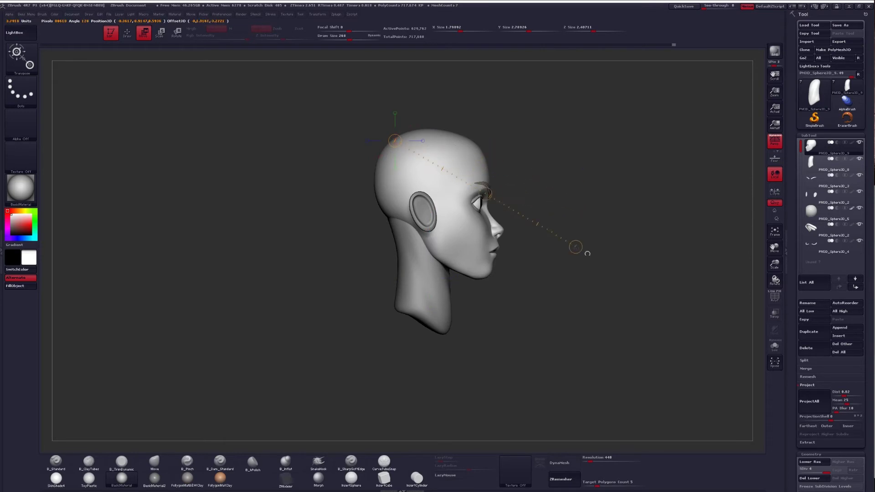
# Reshape the top of the cranium at the lowest subdivision level with an enlarged Move brush.
pyautogui.press('q')
pyautogui.press('space')
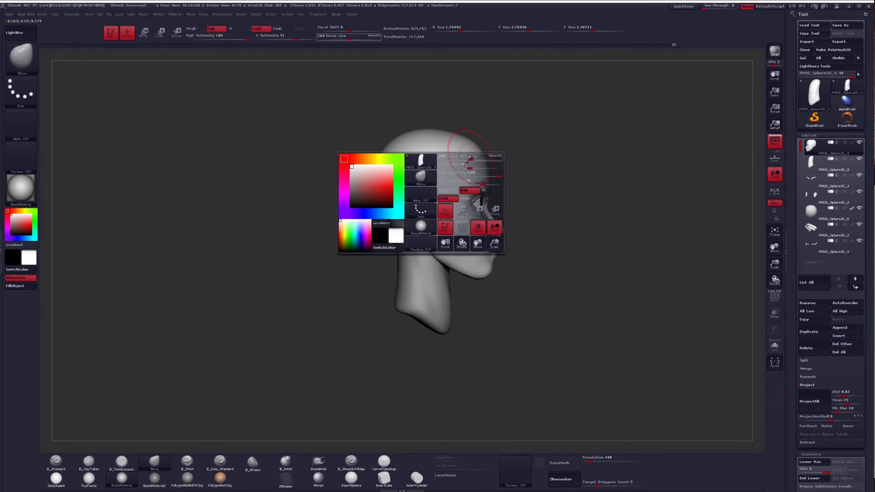
pyautogui.moveTo(471, 156); pyautogui.dragTo(479, 156)
pyautogui.press('space')
pyautogui.moveTo(464, 158)
pyautogui.mouseDown()
pyautogui.moveTo(448, 128)
pyautogui.moveTo(472, 142)
pyautogui.mouseUp()
pyautogui.press('space')
pyautogui.moveTo(460, 130); pyautogui.dragTo(458, 134)
# Measure the height of the skull behind the ear in profile with a Transpose action line.
pyautogui.press('w')
pyautogui.moveTo(395, 144); pyautogui.dragTo(585, 245)
pyautogui.moveTo(410, 212); pyautogui.dragTo(408, 151)
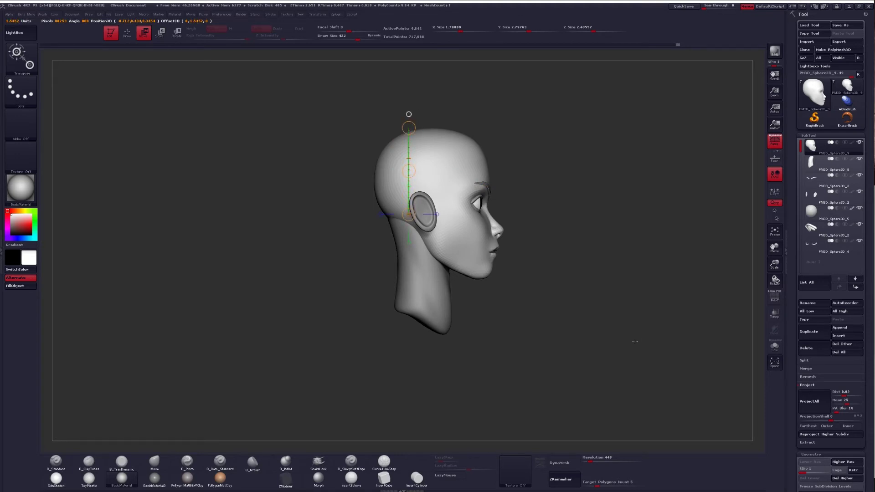
pyautogui.keyDown('shift'); pyautogui.moveTo(634, 340); pyautogui.dragTo(612, 342); pyautogui.keyUp('shift')
# Refine the cranium's width and outline from the front and above with the Move brush.
pyautogui.press('q')
pyautogui.keyDown('alt'); pyautogui.moveTo(520, 213); pyautogui.dragTo(506, 251); pyautogui.keyUp('alt')
pyautogui.press('space')
pyautogui.click(468, 219)
pyautogui.keyDown('shift'); pyautogui.moveTo(510, 200); pyautogui.dragTo(508, 239); pyautogui.keyUp('shift')
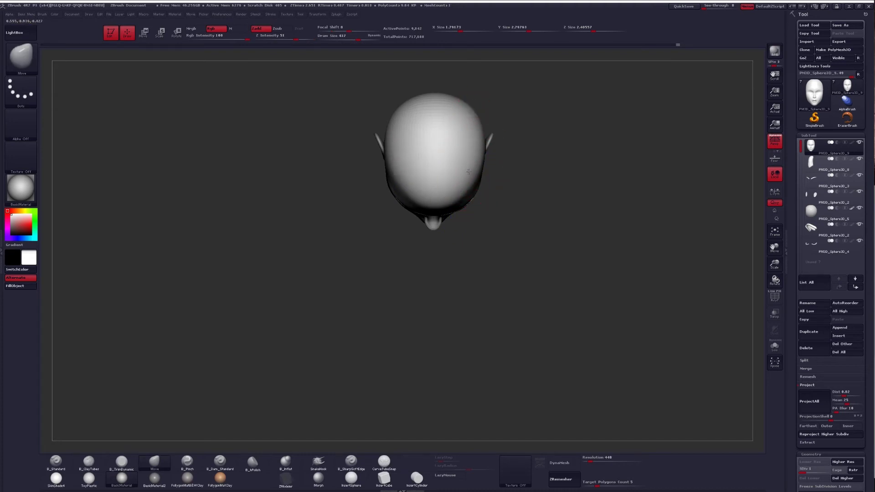
pyautogui.keyDown('shift'); pyautogui.moveTo(498, 186); pyautogui.dragTo(480, 143); pyautogui.keyUp('shift')
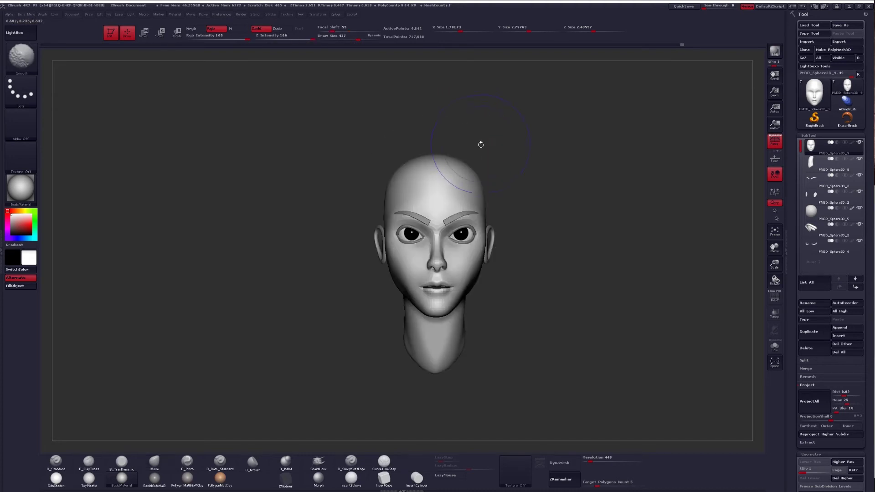
pyautogui.keyDown('alt'); pyautogui.moveTo(492, 209); pyautogui.dragTo(502, 173); pyautogui.keyUp('alt')
pyautogui.press('space')
pyautogui.click(500, 202)
pyautogui.moveTo(507, 202)
pyautogui.keyDown('shift'); pyautogui.mouseDown()
pyautogui.moveTo(484, 223)
pyautogui.moveTo(537, 284)
pyautogui.mouseUp(); pyautogui.keyUp('shift')
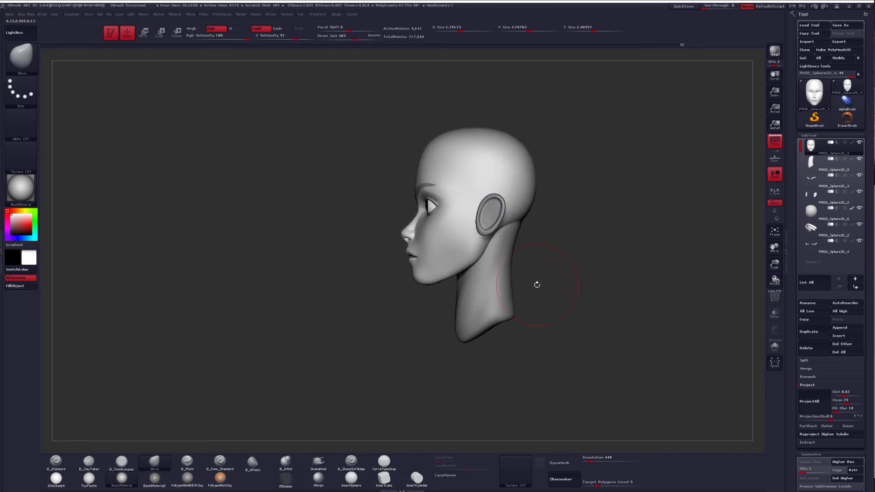
# Adjust the profile of the mouth and lower face with the Move brush at varying sizes.
pyautogui.press('space')
pyautogui.click(475, 154)
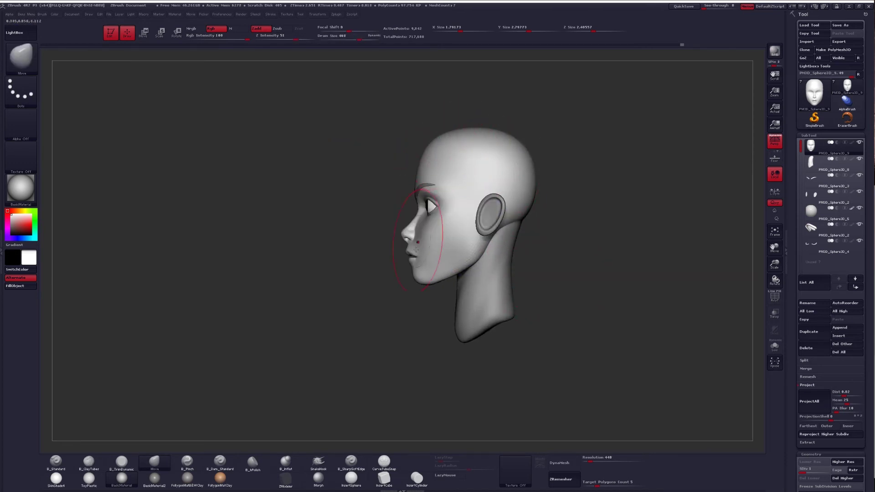
pyautogui.press('space')
pyautogui.keyDown('ctrl'); pyautogui.moveTo(428, 252); pyautogui.dragTo(427, 256, button='right'); pyautogui.keyUp('ctrl')
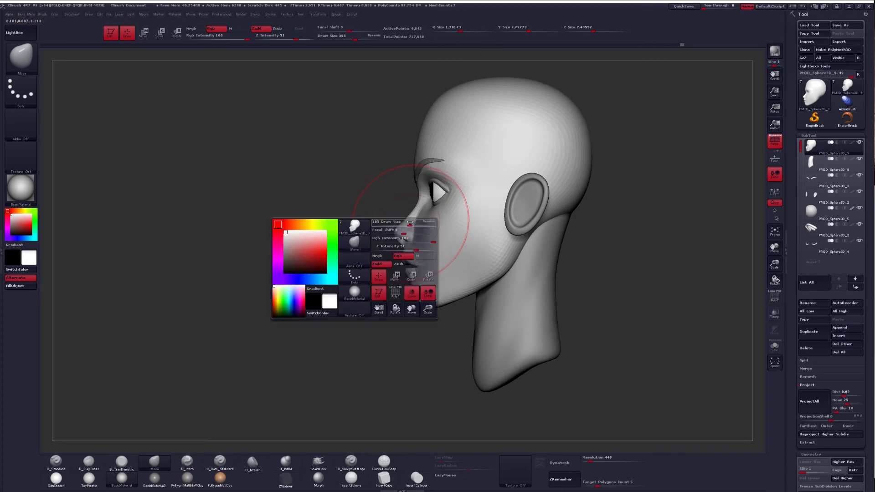
pyautogui.press('space')
pyautogui.moveTo(418, 277)
pyautogui.mouseDown()
pyautogui.moveTo(410, 277)
pyautogui.moveTo(407, 250)
pyautogui.mouseUp()
pyautogui.moveTo(415, 265)
pyautogui.mouseDown(button='right')
pyautogui.moveTo(450, 276)
pyautogui.moveTo(424, 266)
pyautogui.mouseUp(button='right')
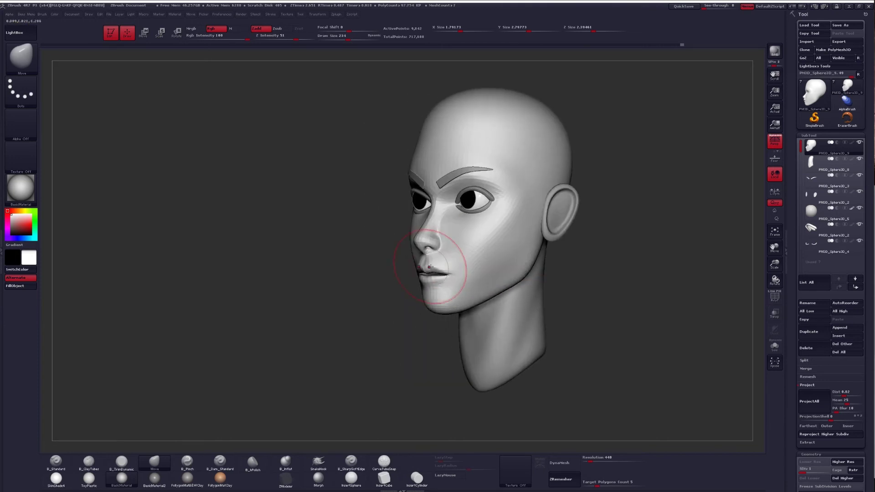
# Return the head to subdivision level 4 and refine the shape of the mouth with a smaller Move brush.
pyautogui.press('d')
pyautogui.press('d')
pyautogui.press('d')
pyautogui.moveTo(578, 335); pyautogui.dragTo(592, 339, button='right')
pyautogui.moveTo(451, 256)
pyautogui.mouseDown(button='right')
pyautogui.moveTo(426, 251)
pyautogui.moveTo(413, 277)
pyautogui.mouseUp(button='right')
pyautogui.press('space')
pyautogui.moveTo(396, 271); pyautogui.dragTo(439, 263, button='right')
pyautogui.press('space')
pyautogui.moveTo(439, 264); pyautogui.dragTo(429, 263)
pyautogui.moveTo(410, 268)
pyautogui.mouseDown(button='right')
pyautogui.moveTo(423, 279)
pyautogui.moveTo(402, 288)
pyautogui.mouseUp(button='right')
# Flatten the surface around the mouth corner with a small TrimDynamic brush.
pyautogui.press('3')
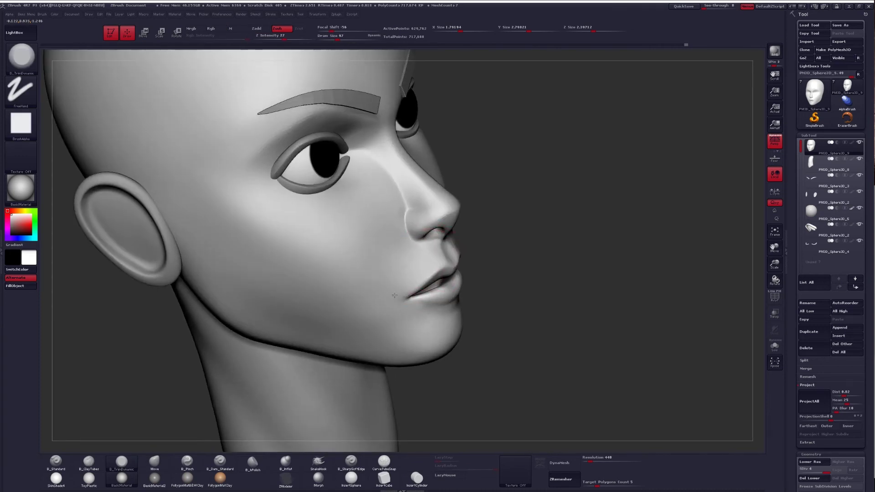
pyautogui.moveTo(407, 250)
pyautogui.keyDown('shift'); pyautogui.mouseDown(button='right')
pyautogui.moveTo(409, 287)
pyautogui.moveTo(486, 264)
pyautogui.mouseUp(button='right'); pyautogui.keyUp('shift')
pyautogui.press('space')
pyautogui.moveTo(486, 263); pyautogui.dragTo(482, 263)
# Sharpen the forms between the nose and the mouth corner with a small Pinch brush.
pyautogui.press('5')
pyautogui.moveTo(451, 266); pyautogui.dragTo(424, 257, button='right')
pyautogui.press('space')
pyautogui.moveTo(421, 256); pyautogui.dragTo(414, 256)
pyautogui.moveTo(414, 256)
pyautogui.mouseDown(button='right')
pyautogui.moveTo(390, 283)
pyautogui.moveTo(437, 230)
pyautogui.mouseUp(button='right')
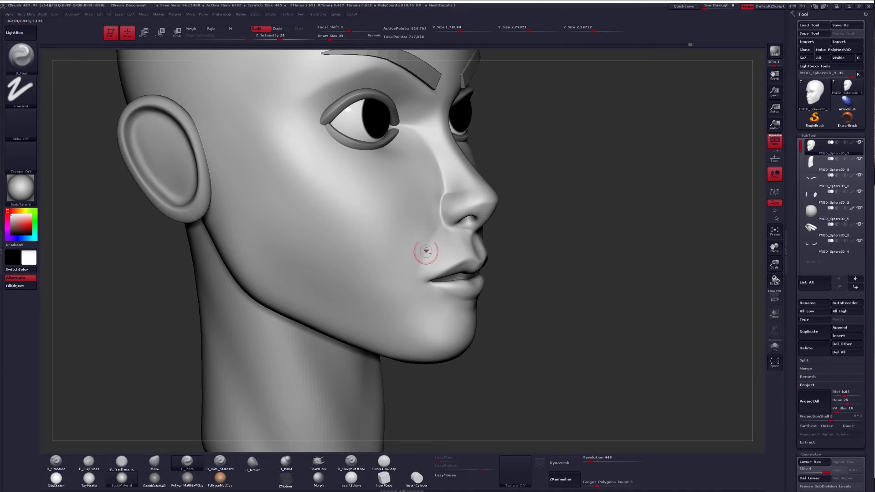
# Refine the cheek beside the nose and mouth from the opposite side and smooth it.
pyautogui.moveTo(438, 261); pyautogui.dragTo(392, 264, button='right')
pyautogui.keyDown('alt'); pyautogui.moveTo(469, 267); pyautogui.dragTo(539, 274, button='right'); pyautogui.keyUp('alt')
pyautogui.keyDown('ctrl'); pyautogui.moveTo(539, 273); pyautogui.dragTo(569, 296, button='right'); pyautogui.keyUp('ctrl')
pyautogui.keyDown('shift'); pyautogui.moveTo(569, 296); pyautogui.dragTo(545, 293, button='right'); pyautogui.keyUp('shift')
pyautogui.moveTo(580, 255); pyautogui.dragTo(549, 251, button='right')
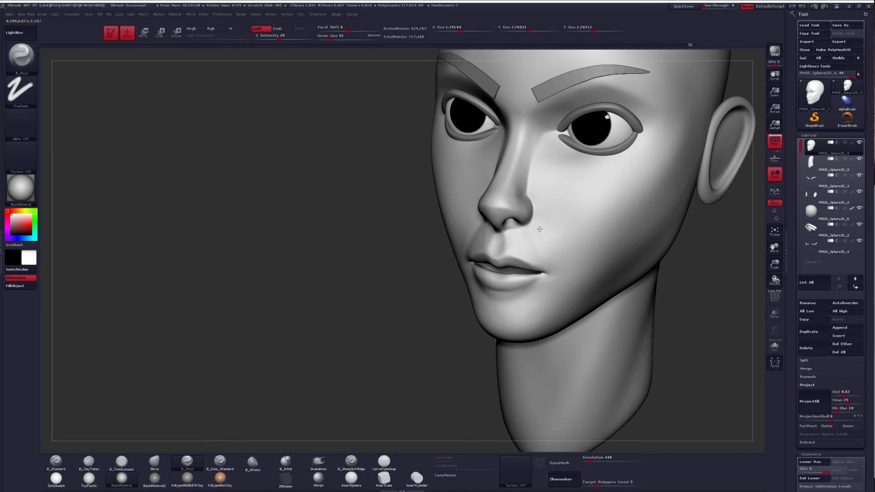
pyautogui.moveTo(539, 229)
pyautogui.mouseDown(button='right')
pyautogui.moveTo(524, 253)
pyautogui.moveTo(558, 248)
pyautogui.mouseUp(button='right')
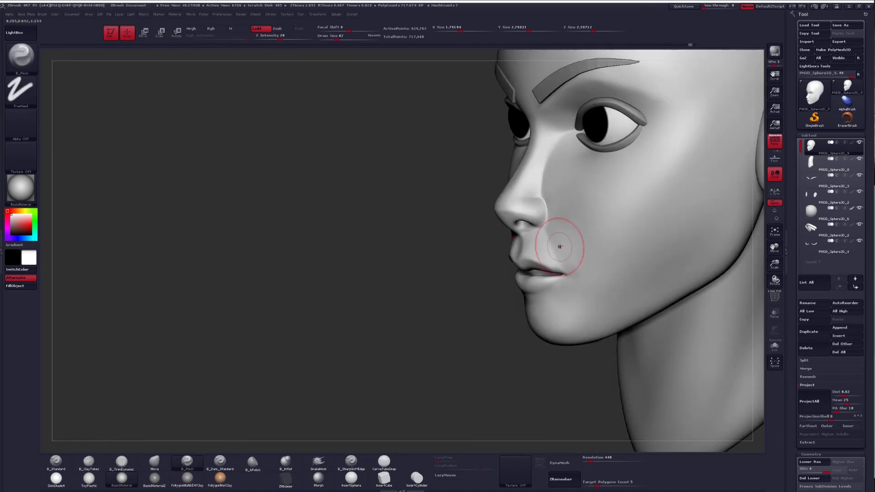
pyautogui.keyDown('shift'); pyautogui.moveTo(557, 248); pyautogui.dragTo(571, 245); pyautogui.keyUp('shift')
pyautogui.moveTo(571, 245)
pyautogui.mouseDown(button='right')
pyautogui.moveTo(568, 239)
pyautogui.moveTo(629, 330)
pyautogui.moveTo(604, 360)
pyautogui.mouseUp(button='right')
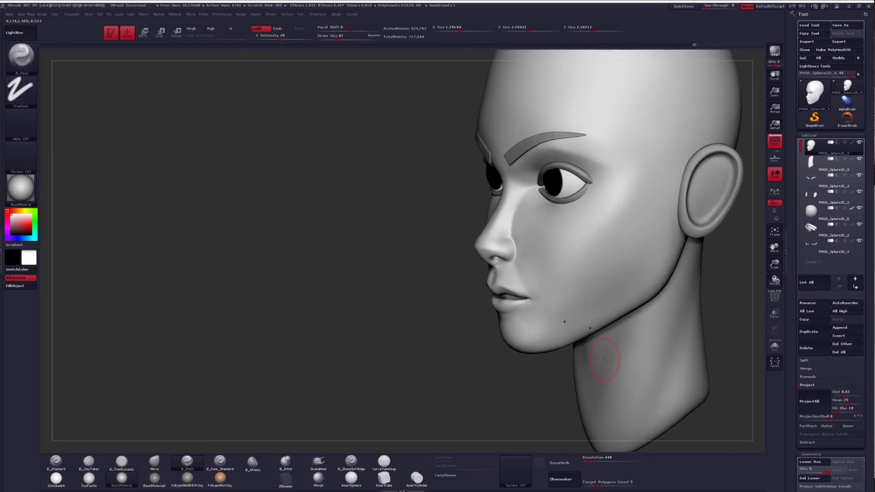
pyautogui.press('ctrl')
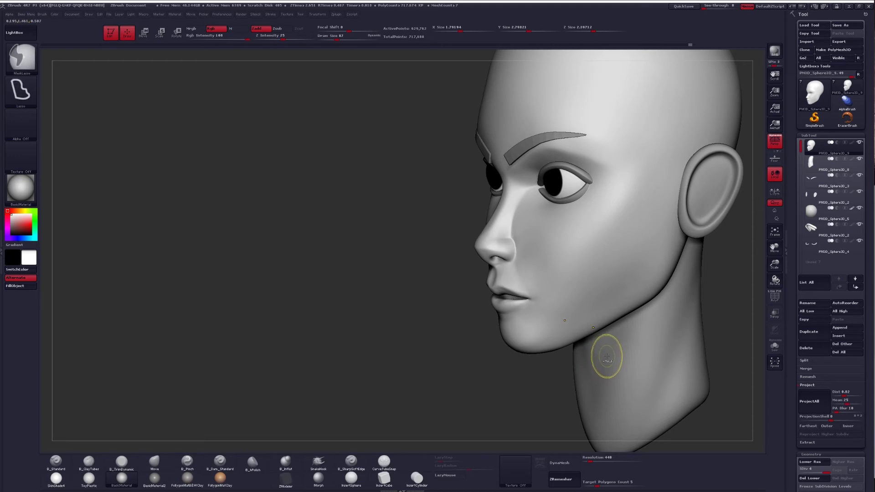
pyautogui.moveTo(611, 348)
pyautogui.mouseDown(button='right')
pyautogui.moveTo(614, 327)
pyautogui.moveTo(553, 346)
pyautogui.moveTo(555, 337)
pyautogui.moveTo(536, 351)
pyautogui.mouseUp(button='right')
# Select the lower eyelids, rotate them around the eyes and adjust how they sit against the eyeballs.
pyautogui.keyDown('shift'); pyautogui.moveTo(534, 267); pyautogui.dragTo(533, 257); pyautogui.keyUp('shift')
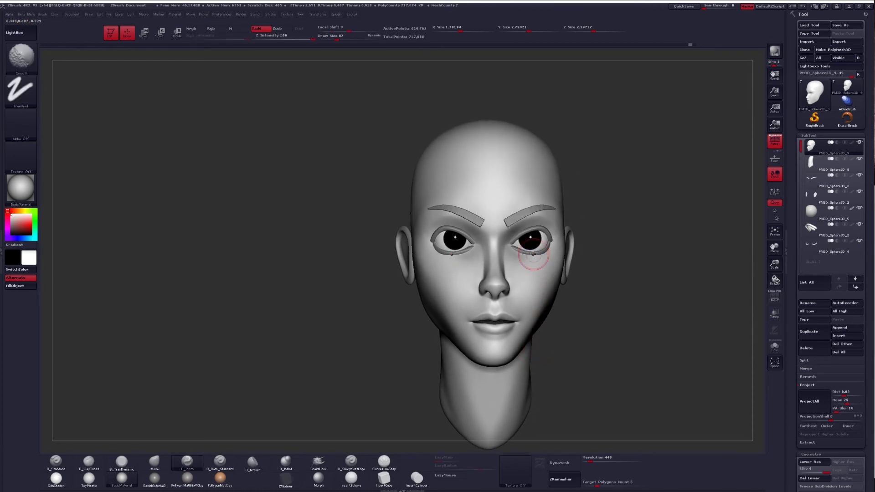
pyautogui.keyDown('ctrl'); pyautogui.moveTo(533, 258); pyautogui.dragTo(534, 250, button='right'); pyautogui.keyUp('ctrl')
pyautogui.keyDown('alt'); pyautogui.click(528, 252); pyautogui.keyUp('alt')
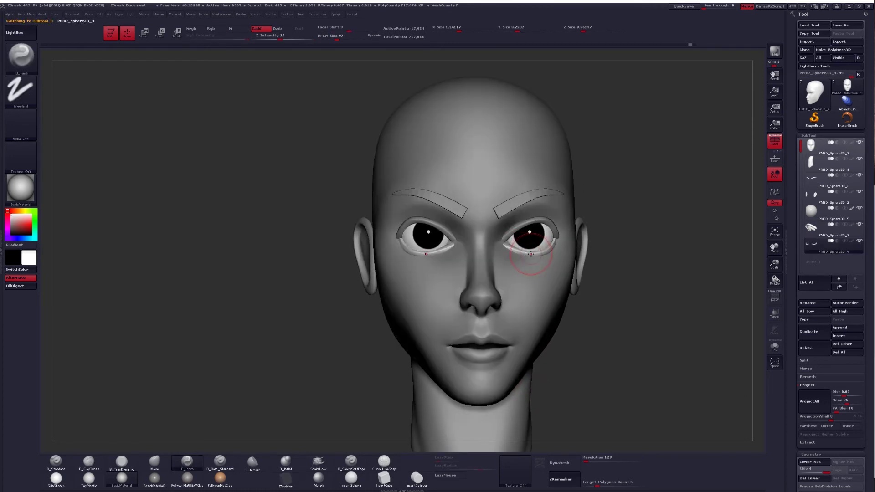
pyautogui.keyDown('ctrl'); pyautogui.moveTo(505, 245); pyautogui.dragTo(505, 233, button='right'); pyautogui.keyUp('ctrl')
pyautogui.press('r')
pyautogui.moveTo(503, 242); pyautogui.dragTo(576, 230)
pyautogui.press('q')
pyautogui.moveTo(553, 252); pyautogui.dragTo(514, 251, button='right')
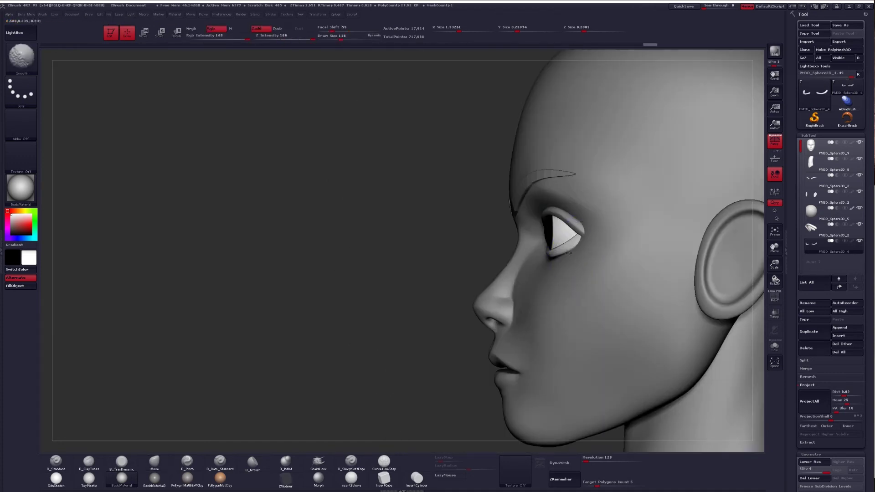
pyautogui.moveTo(561, 256)
pyautogui.keyDown('shift'); pyautogui.mouseDown(button='right')
pyautogui.moveTo(520, 256)
pyautogui.moveTo(485, 287)
pyautogui.moveTo(487, 274)
pyautogui.mouseUp(button='right'); pyautogui.keyUp('shift')
# Select the head, flatten the area between the inner eye corner and the nose with TrimDynamic, and smooth it.
pyautogui.keyDown('alt'); pyautogui.click(486, 281); pyautogui.keyUp('alt')
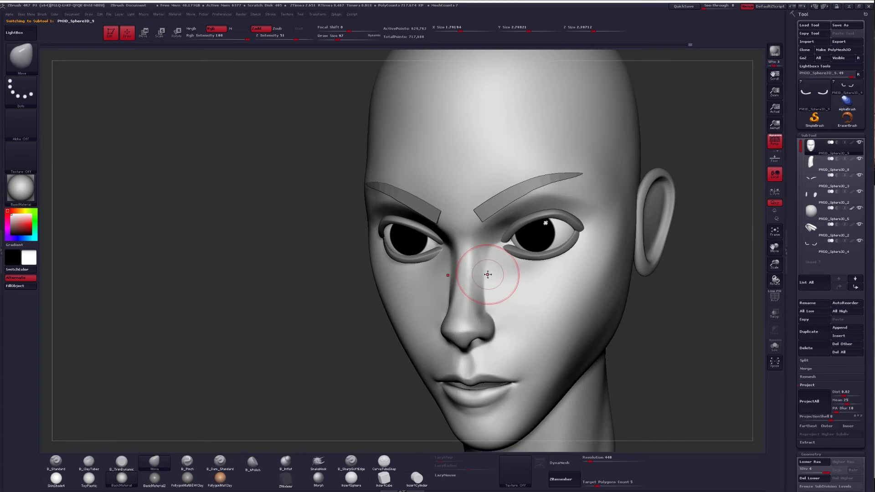
pyautogui.moveTo(338, 242); pyautogui.dragTo(458, 264, button='right')
pyautogui.moveTo(492, 292)
pyautogui.mouseDown(button='right')
pyautogui.moveTo(521, 287)
pyautogui.moveTo(474, 279)
pyautogui.mouseUp(button='right')
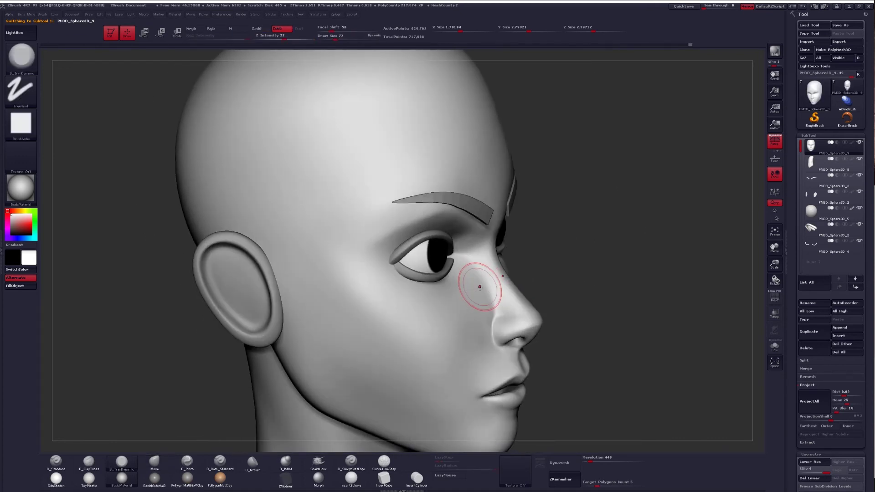
pyautogui.press('shift')
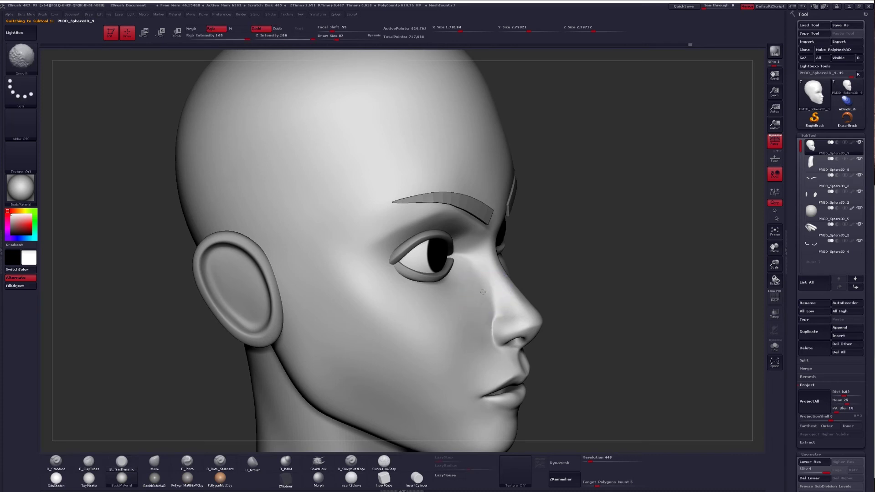
pyautogui.moveTo(477, 290)
pyautogui.mouseDown(button='right')
pyautogui.moveTo(463, 242)
pyautogui.moveTo(539, 297)
pyautogui.moveTo(486, 284)
pyautogui.moveTo(543, 340)
pyautogui.mouseUp(button='right')
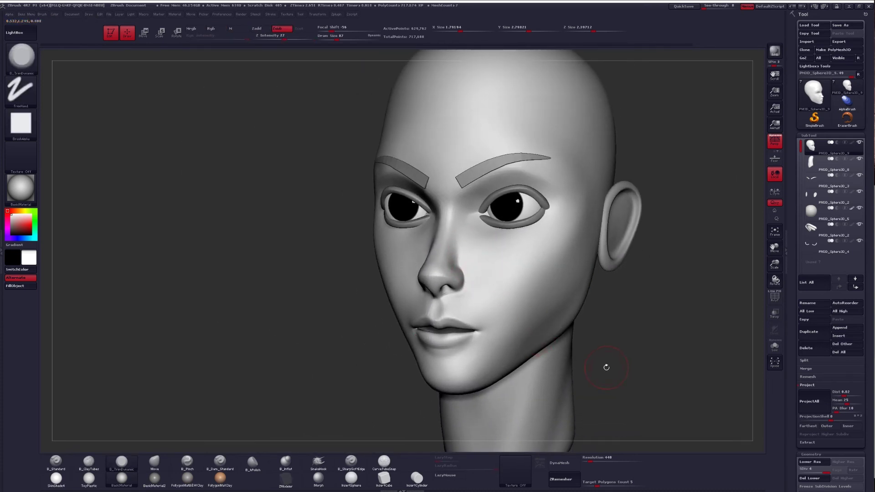
pyautogui.moveTo(607, 366); pyautogui.dragTo(595, 372, button='right')
# Refine the side of the nose and the adjoining cheek with the Move brush.
pyautogui.press('b')
pyautogui.press('m')
pyautogui.press('v')
pyautogui.press('space')
pyautogui.moveTo(450, 272); pyautogui.dragTo(453, 269)
pyautogui.moveTo(456, 269)
pyautogui.mouseDown(button='right')
pyautogui.moveTo(494, 264)
pyautogui.moveTo(472, 239)
pyautogui.mouseUp(button='right')
pyautogui.moveTo(446, 249); pyautogui.dragTo(520, 242, button='right')
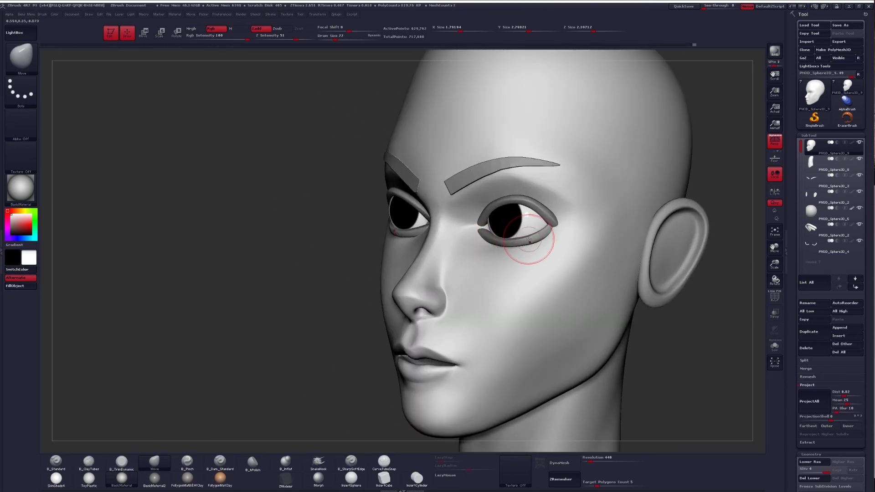
# Select the lower eyelids and reshape them in isolation with a resized Move brush so they follow the eyeballs.
pyautogui.keyDown('alt'); pyautogui.click(531, 238); pyautogui.keyUp('alt')
pyautogui.moveTo(537, 236); pyautogui.dragTo(554, 228, button='right')
pyautogui.hotkey('alt', 's')
pyautogui.keyDown('ctrl'); pyautogui.moveTo(496, 235); pyautogui.dragTo(507, 239, button='right'); pyautogui.keyUp('ctrl')
pyautogui.press('space')
pyautogui.moveTo(507, 239)
pyautogui.mouseDown()
pyautogui.moveTo(485, 256)
pyautogui.moveTo(568, 245)
pyautogui.mouseUp()
pyautogui.hotkey('ctrl', 'space')
pyautogui.moveTo(568, 244); pyautogui.dragTo(584, 235, button='right')
pyautogui.moveTo(584, 235); pyautogui.dragTo(586, 238)
pyautogui.moveTo(587, 238); pyautogui.dragTo(534, 252, button='right')
pyautogui.moveTo(505, 252); pyautogui.dragTo(482, 260)
pyautogui.moveTo(483, 260)
pyautogui.mouseDown(button='right')
pyautogui.moveTo(533, 260)
pyautogui.moveTo(540, 278)
pyautogui.moveTo(558, 273)
pyautogui.moveTo(504, 225)
pyautogui.mouseUp(button='right')
pyautogui.hotkey('alt', 's')
# Change the model's material to MatCap Red Wax.
pyautogui.click(23, 191)
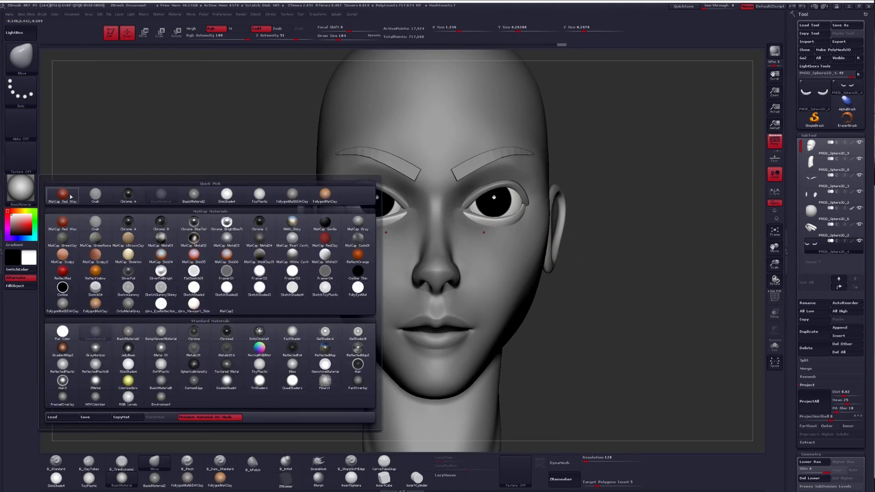
pyautogui.click(73, 199)
pyautogui.moveTo(629, 361); pyautogui.dragTo(605, 342, button='right')
# Select the head, and adjust and smooth the chin and jaw area below the mouth.
pyautogui.press('space')
pyautogui.moveTo(556, 314); pyautogui.dragTo(505, 335, button='right')
pyautogui.keyDown('alt'); pyautogui.click(474, 339); pyautogui.keyUp('alt')
pyautogui.moveTo(592, 368); pyautogui.dragTo(535, 367, button='right')
pyautogui.keyDown('ctrl'); pyautogui.moveTo(535, 367); pyautogui.dragTo(536, 346, button='right'); pyautogui.keyUp('ctrl')
pyautogui.keyDown('alt'); pyautogui.moveTo(592, 368); pyautogui.dragTo(449, 362, button='right'); pyautogui.keyUp('alt')
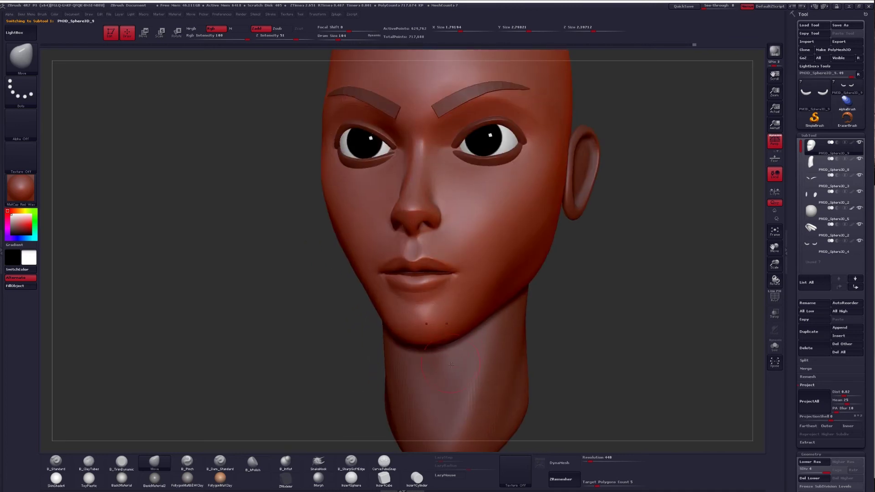
pyautogui.press('shift')
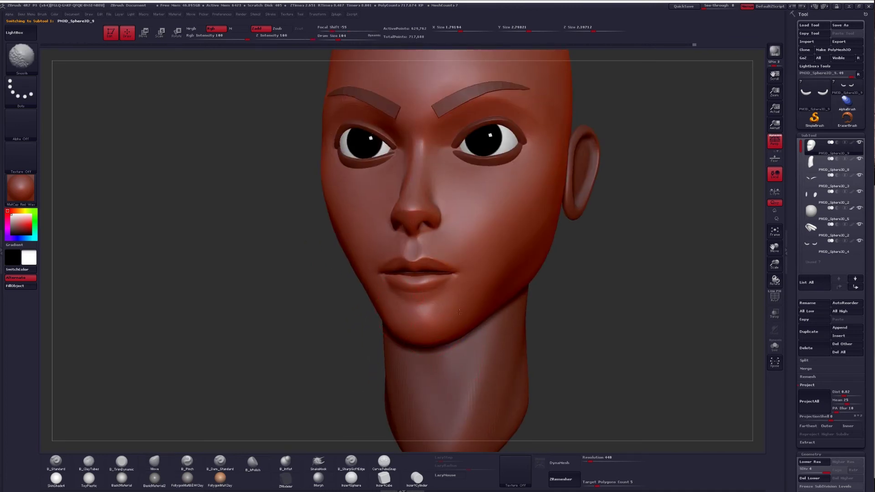
pyautogui.moveTo(464, 319)
pyautogui.mouseDown(button='right')
pyautogui.moveTo(438, 319)
pyautogui.moveTo(465, 318)
pyautogui.moveTo(458, 289)
pyautogui.moveTo(418, 256)
pyautogui.moveTo(476, 220)
pyautogui.moveTo(524, 283)
pyautogui.moveTo(599, 352)
pyautogui.moveTo(595, 366)
pyautogui.mouseUp(button='right')
pyautogui.press('shift')
pyautogui.press('shift')
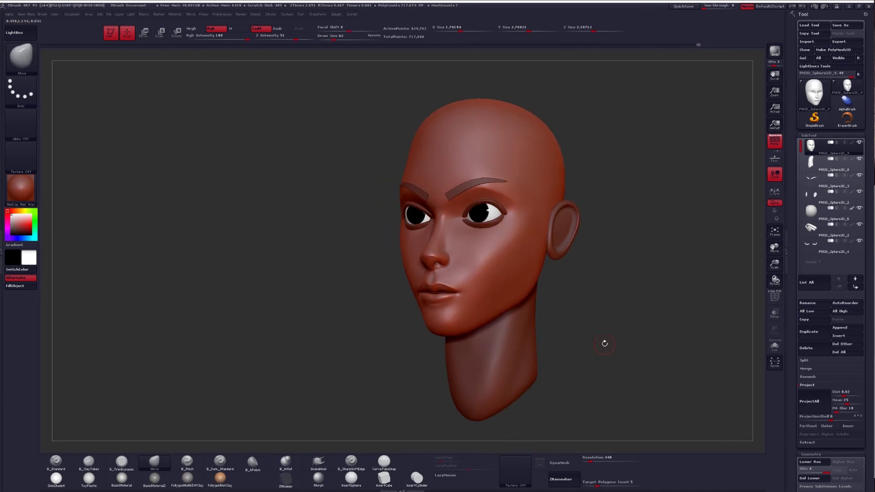
# Change the model's material to the grey PolygonMat clay.
pyautogui.moveTo(580, 336); pyautogui.dragTo(593, 363, button='right')
pyautogui.press('f')
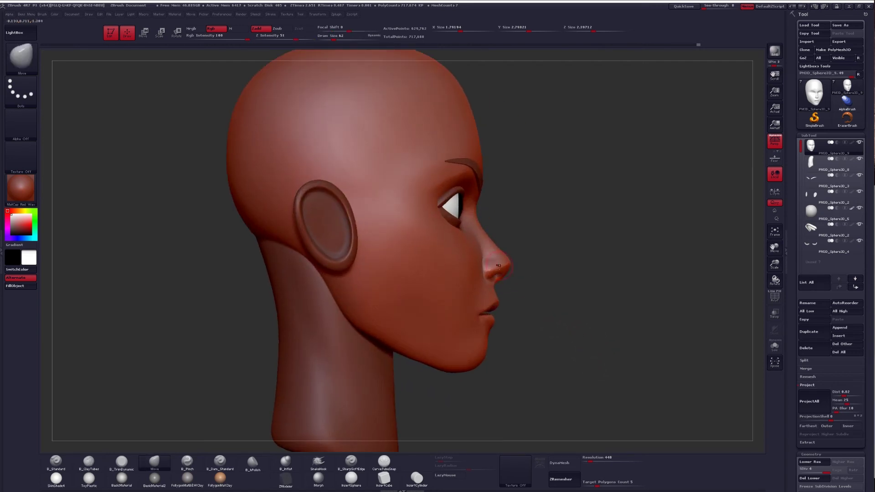
pyautogui.keyDown('ctrl'); pyautogui.moveTo(530, 256); pyautogui.dragTo(608, 343, button='right'); pyautogui.keyUp('ctrl')
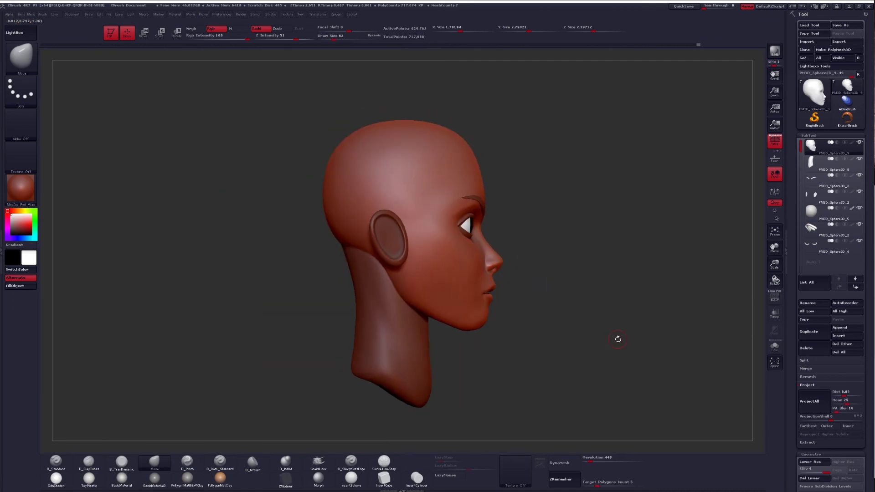
pyautogui.moveTo(35, 194)
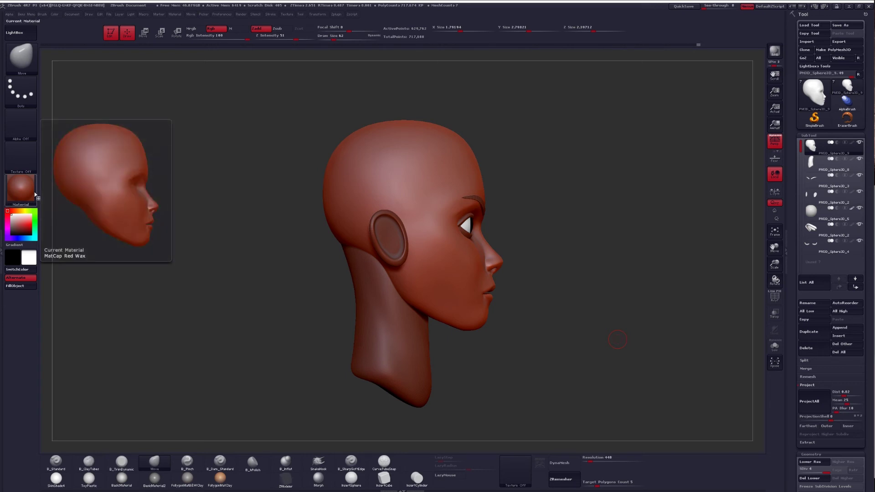
pyautogui.moveTo(307, 259); pyautogui.dragTo(356, 246)
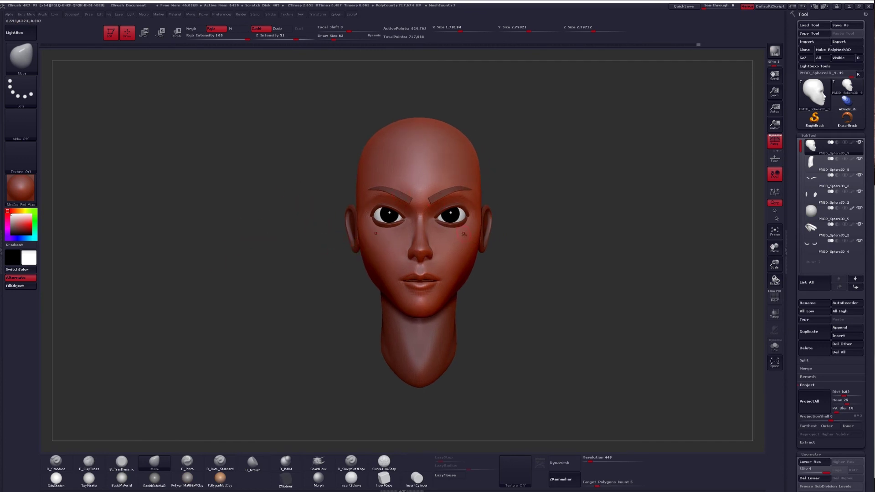
pyautogui.moveTo(453, 201); pyautogui.dragTo(439, 217)
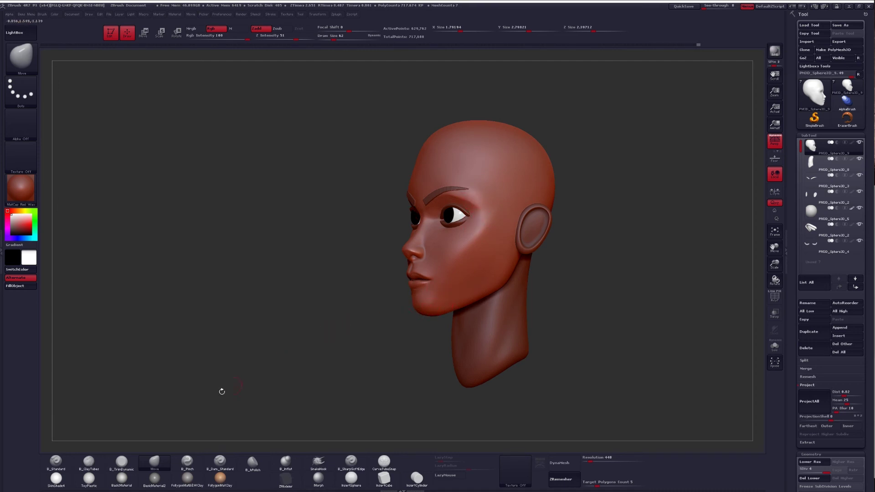
pyautogui.click(187, 479)
pyautogui.moveTo(373, 355); pyautogui.dragTo(415, 351)
pyautogui.keyDown('alt'); pyautogui.click(453, 324); pyautogui.keyUp('alt')
pyautogui.keyDown('alt'); pyautogui.moveTo(451, 325); pyautogui.dragTo(425, 312); pyautogui.keyUp('alt')
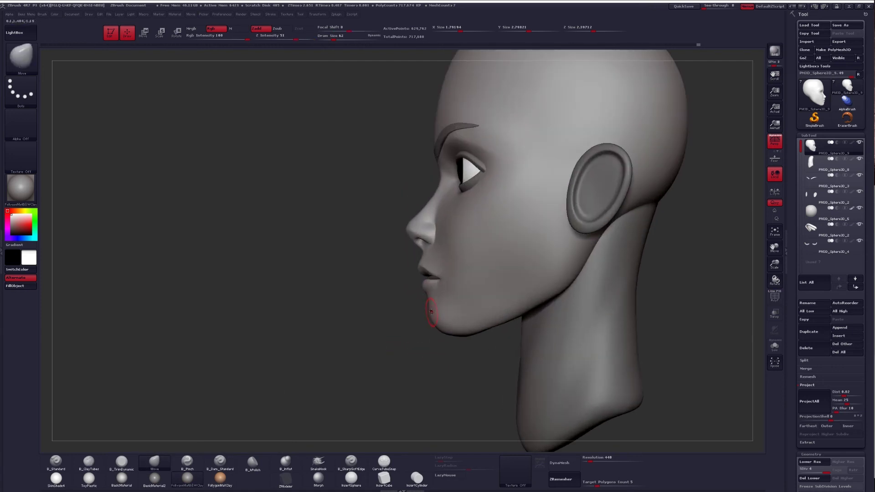
# At subdivision level 2, mask off everything except the chin and reshape the chin's profile with a large Move brush.
pyautogui.press('ctrl')
pyautogui.moveTo(470, 281)
pyautogui.keyDown('ctrl'); pyautogui.mouseDown()
pyautogui.moveTo(417, 355)
pyautogui.moveTo(421, 319)
pyautogui.mouseUp(); pyautogui.keyUp('ctrl')
pyautogui.press('shift')
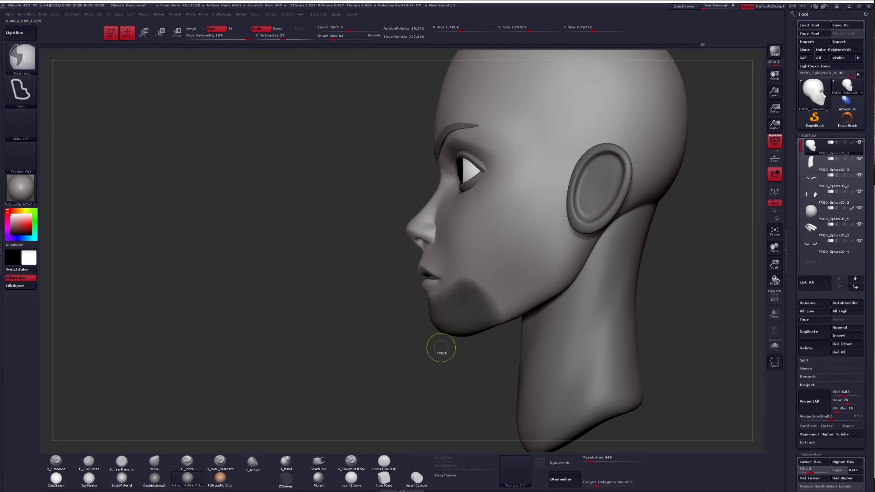
pyautogui.keyDown('ctrl'); pyautogui.click(440, 352); pyautogui.keyUp('ctrl')
pyautogui.moveTo(447, 346)
pyautogui.keyDown('shift'); pyautogui.mouseDown()
pyautogui.moveTo(461, 327)
pyautogui.moveTo(440, 310)
pyautogui.mouseUp(); pyautogui.keyUp('shift')
pyautogui.press('space')
pyautogui.moveTo(501, 342); pyautogui.dragTo(588, 337)
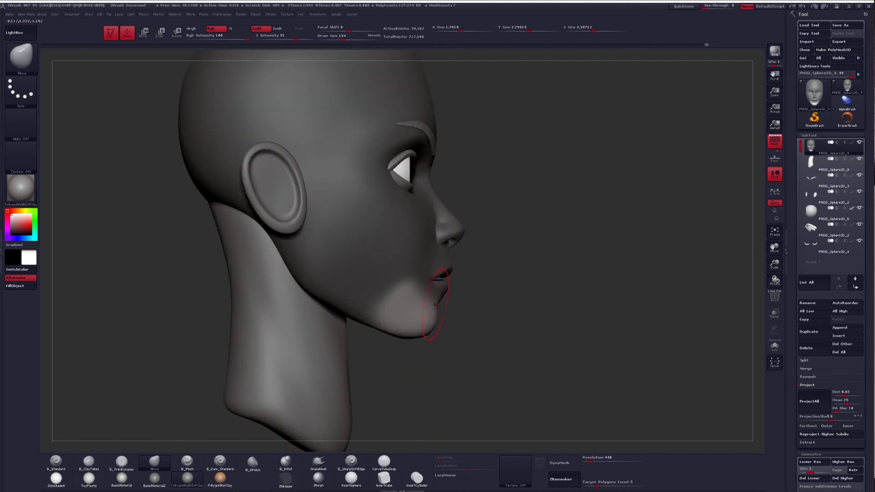
pyautogui.moveTo(435, 303)
pyautogui.mouseDown()
pyautogui.moveTo(526, 310)
pyautogui.moveTo(489, 300)
pyautogui.moveTo(525, 314)
pyautogui.moveTo(524, 335)
pyautogui.mouseUp()
# Return the head to subdivision level 4 and refine the area below the lower lip with the Pinch brush and smoothing.
pyautogui.press('space')
pyautogui.press('b')
pyautogui.press('p')
pyautogui.press('i')
pyautogui.moveTo(460, 308); pyautogui.dragTo(439, 304, button='right')
pyautogui.press('d')
pyautogui.press('shift')
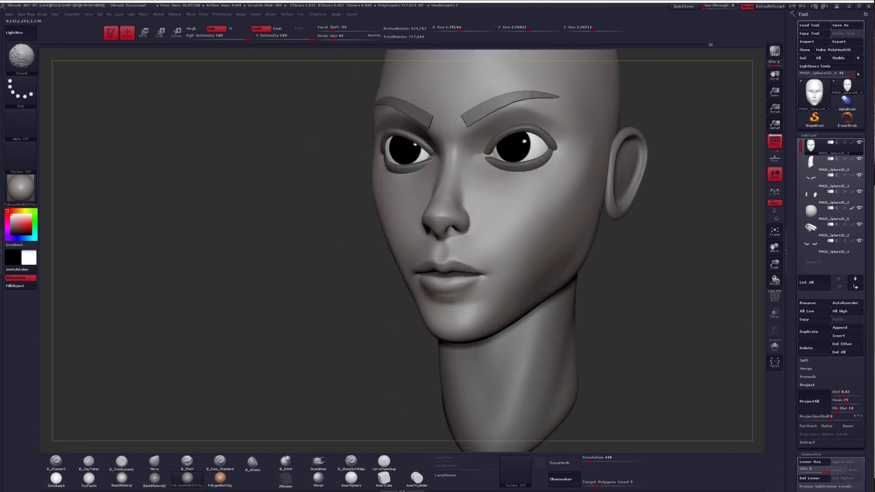
pyautogui.moveTo(457, 301); pyautogui.dragTo(443, 298, button='right')
# Build up the area between the lower lip and the chin with the ClayTubes brush and smooth it.
pyautogui.press('b')
pyautogui.press('c')
pyautogui.press('t')
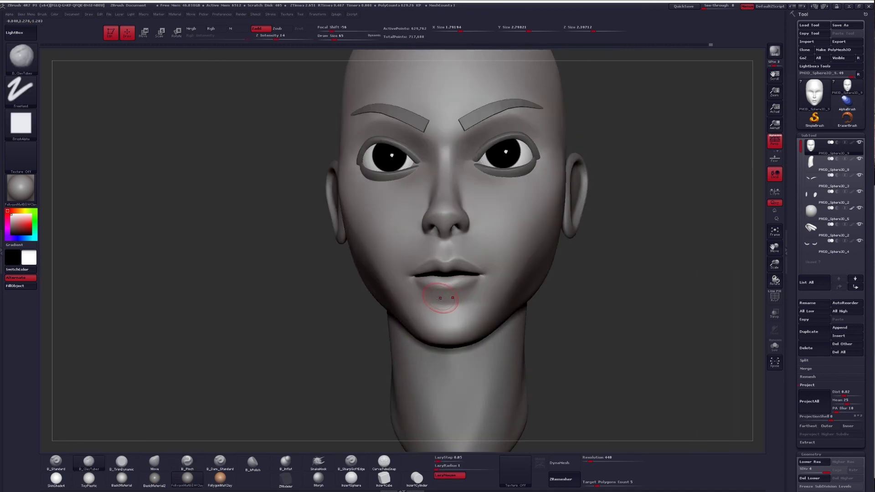
pyautogui.press('shift')
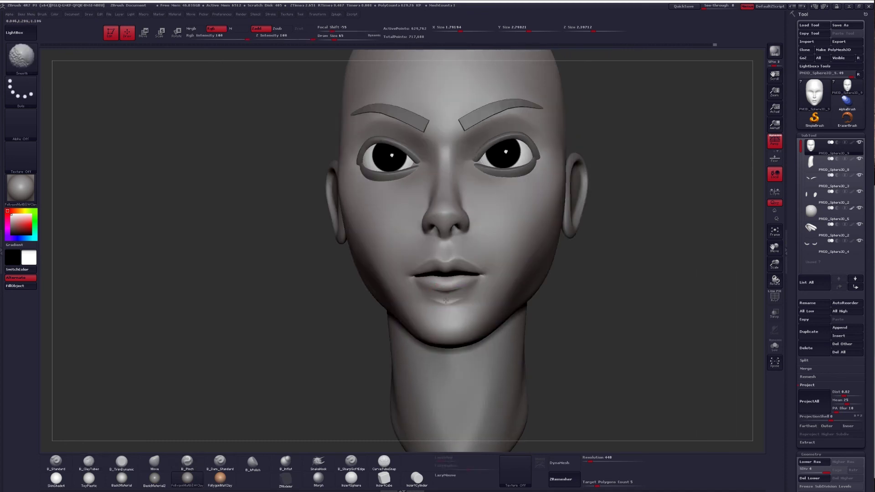
pyautogui.moveTo(450, 302)
pyautogui.mouseDown(button='right')
pyautogui.moveTo(421, 303)
pyautogui.moveTo(471, 311)
pyautogui.moveTo(459, 302)
pyautogui.moveTo(462, 327)
pyautogui.mouseUp(button='right')
pyautogui.press('shift')
pyautogui.press('s')
pyautogui.moveTo(461, 327); pyautogui.dragTo(471, 327)
pyautogui.moveTo(474, 328); pyautogui.dragTo(434, 335, button='right')
# Mask the chin with a lasso, isolate the head, invert the mask and flatten the chin's underside with a large TrimDynamic brush.
pyautogui.press('ctrl')
pyautogui.moveTo(434, 365)
pyautogui.keyDown('ctrl'); pyautogui.mouseDown()
pyautogui.moveTo(573, 324)
pyautogui.moveTo(456, 351)
pyautogui.moveTo(405, 324)
pyautogui.mouseUp(); pyautogui.keyUp('ctrl')
pyautogui.hotkey('alt', 's')
pyautogui.moveTo(458, 322); pyautogui.dragTo(472, 269, button='right')
pyautogui.keyDown('ctrl'); pyautogui.click(572, 322); pyautogui.keyUp('ctrl')
pyautogui.moveTo(447, 353)
pyautogui.mouseDown(button='right')
pyautogui.moveTo(437, 330)
pyautogui.moveTo(433, 340)
pyautogui.mouseUp(button='right')
pyautogui.press('3')
pyautogui.press('space')
pyautogui.moveTo(433, 340); pyautogui.dragTo(438, 340)
pyautogui.moveTo(430, 358)
pyautogui.mouseDown()
pyautogui.moveTo(436, 341)
pyautogui.moveTo(467, 350)
pyautogui.mouseUp()
pyautogui.keyDown('shift'); pyautogui.moveTo(446, 348); pyautogui.dragTo(479, 306, button='right'); pyautogui.keyUp('shift')
# Lower the isolated head to subdivision level 1, invert the mask and smooth the area around the chin.
pyautogui.hotkey('alt', 's')
pyautogui.hotkey('shift', 'd')
pyautogui.hotkey('shift', 'd')
pyautogui.hotkey('shift', 'd')
pyautogui.hotkey('alt', 's')
pyautogui.keyDown('ctrl'); pyautogui.click(522, 322); pyautogui.keyUp('ctrl')
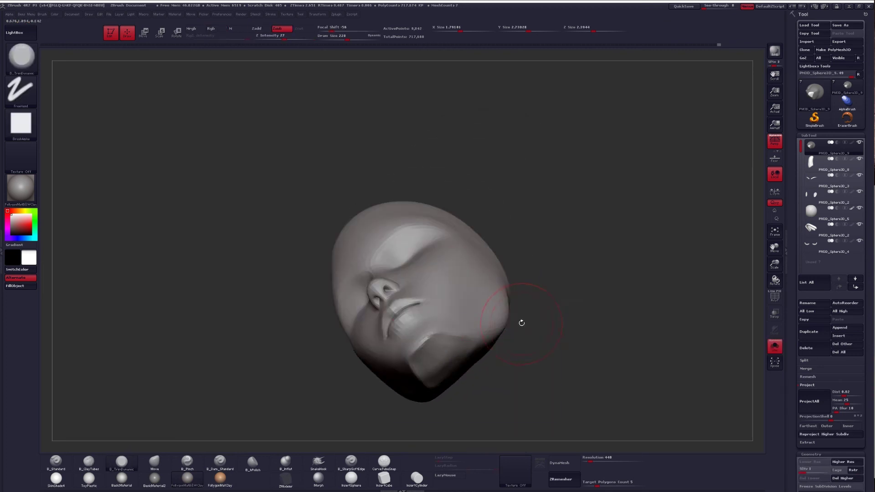
pyautogui.press('shift')
pyautogui.press('shift')
pyautogui.moveTo(442, 371)
pyautogui.mouseDown(button='right')
pyautogui.moveTo(437, 344)
pyautogui.moveTo(453, 367)
pyautogui.moveTo(435, 352)
pyautogui.mouseUp(button='right')
# Return the head to subdivision level 4, smoothing the chin area at the levels in between.
pyautogui.press('d')
pyautogui.press('shift')
pyautogui.press('d')
pyautogui.press('shift')
pyautogui.press('d')
pyautogui.moveTo(463, 370); pyautogui.dragTo(471, 363)
# Reshape the bottom of the chin from the front with a slightly smaller Move brush.
pyautogui.press('b')
pyautogui.press('m')
pyautogui.press('v')
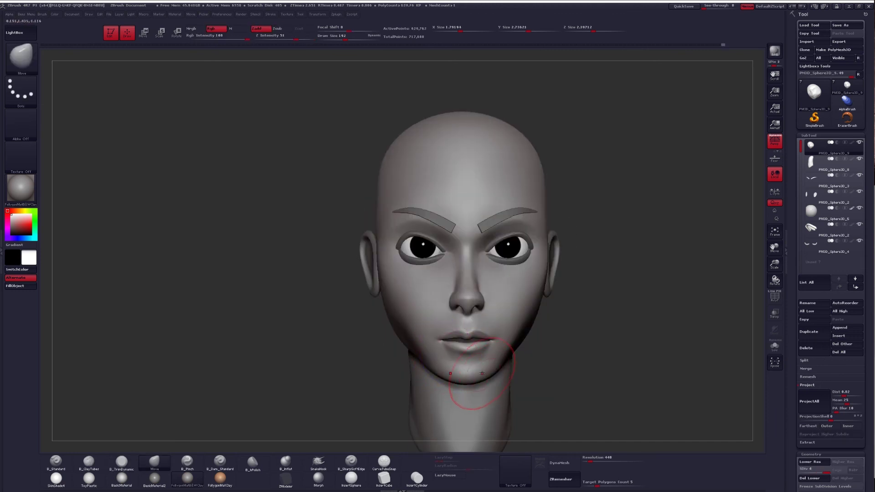
pyautogui.keyDown('alt'); pyautogui.moveTo(477, 367); pyautogui.dragTo(466, 337, button='right'); pyautogui.keyUp('alt')
pyautogui.press('space')
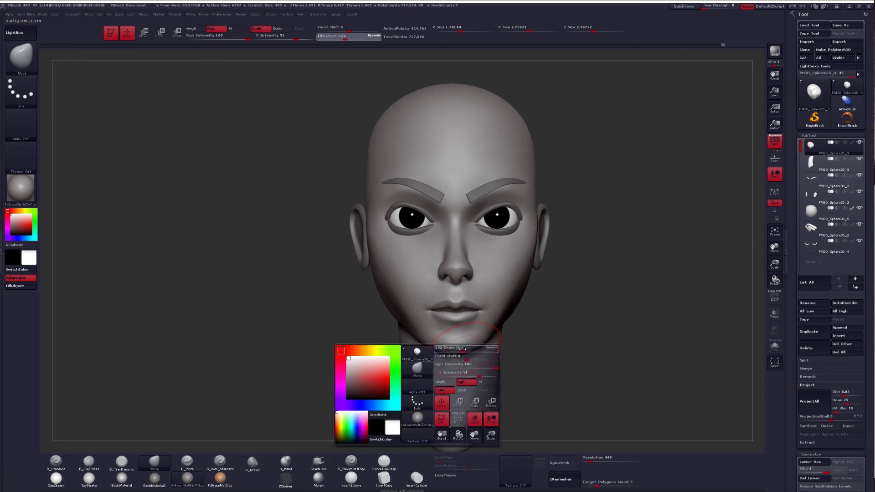
pyautogui.moveTo(461, 351); pyautogui.dragTo(457, 351)
# Isolate the head, refine the chin's outline from the front and in profile with the Move brush, and show all parts again.
pyautogui.hotkey('shift', 's')
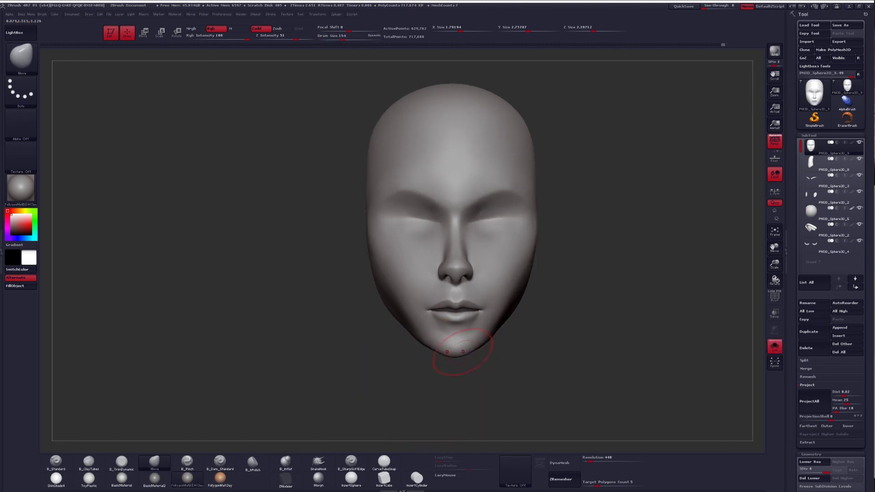
pyautogui.press('space')
pyautogui.moveTo(467, 351); pyautogui.dragTo(465, 351)
pyautogui.moveTo(471, 357)
pyautogui.mouseDown(button='right')
pyautogui.moveTo(469, 339)
pyautogui.moveTo(461, 358)
pyautogui.mouseUp(button='right')
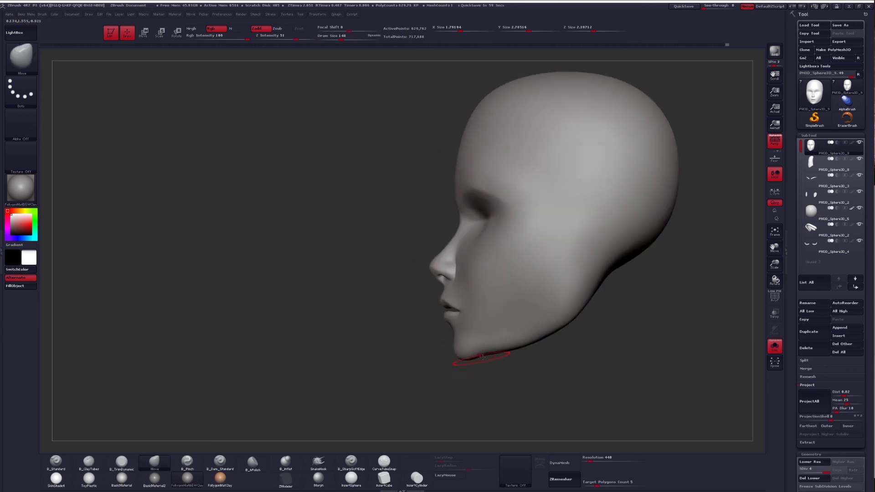
pyautogui.hotkey('shift', 's')
pyautogui.moveTo(477, 354); pyautogui.dragTo(542, 361, button='right')
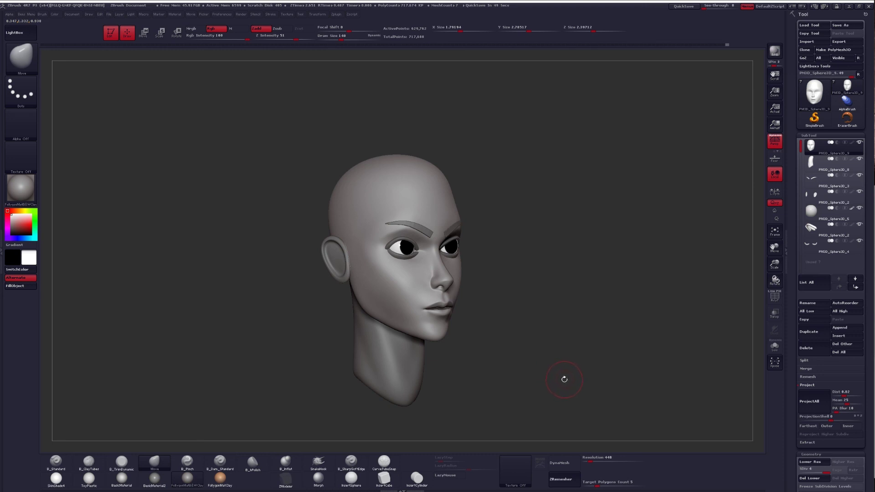
# Check the face's alignment from forehead to chin with a Transpose line and review the head from several sides.
pyautogui.moveTo(446, 333)
pyautogui.mouseDown(button='right')
pyautogui.moveTo(452, 339)
pyautogui.moveTo(440, 339)
pyautogui.moveTo(460, 336)
pyautogui.mouseUp(button='right')
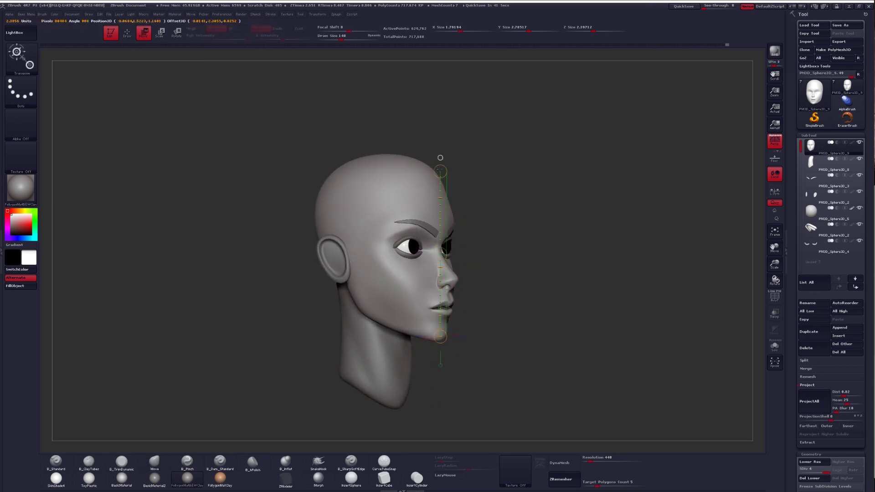
pyautogui.moveTo(503, 270); pyautogui.dragTo(458, 287, button='right')
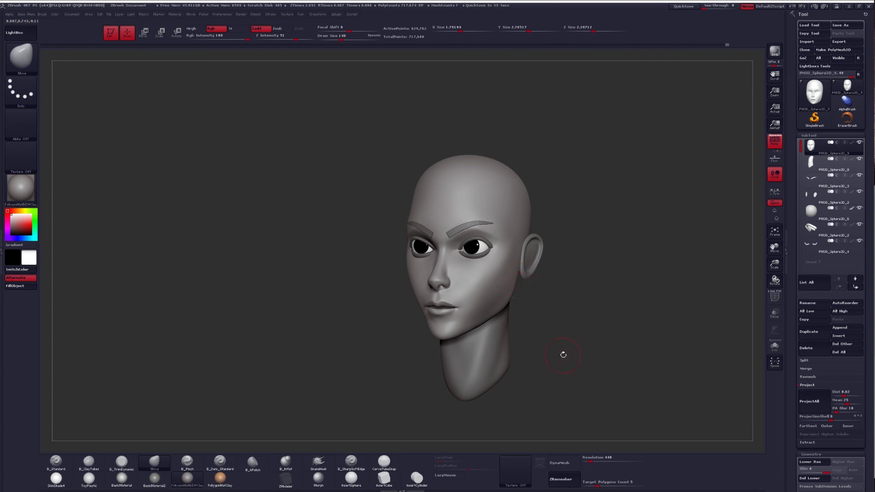
pyautogui.moveTo(568, 356); pyautogui.dragTo(514, 333, button='right')
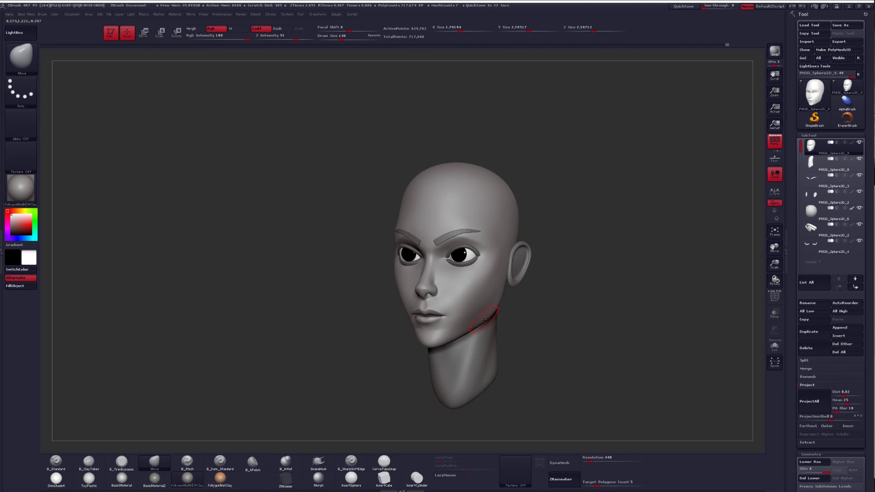
pyautogui.keyDown('ctrl'); pyautogui.moveTo(539, 330); pyautogui.dragTo(520, 311, button='right'); pyautogui.keyUp('ctrl')
pyautogui.moveTo(450, 276); pyautogui.dragTo(474, 285, button='right')
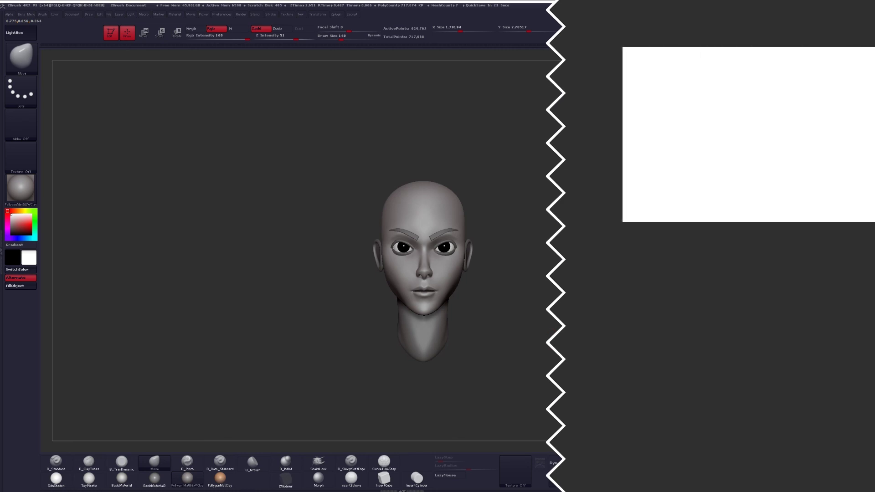
pyautogui.keyDown('alt'); pyautogui.moveTo(574, 325); pyautogui.dragTo(560, 283, button='right'); pyautogui.keyUp('alt')
pyautogui.moveTo(561, 283)
pyautogui.keyDown('ctrl'); pyautogui.mouseDown(button='right')
pyautogui.moveTo(574, 296)
pyautogui.moveTo(549, 293)
pyautogui.mouseUp(button='right'); pyautogui.keyUp('ctrl')
pyautogui.moveTo(473, 278); pyautogui.dragTo(538, 288, button='right')
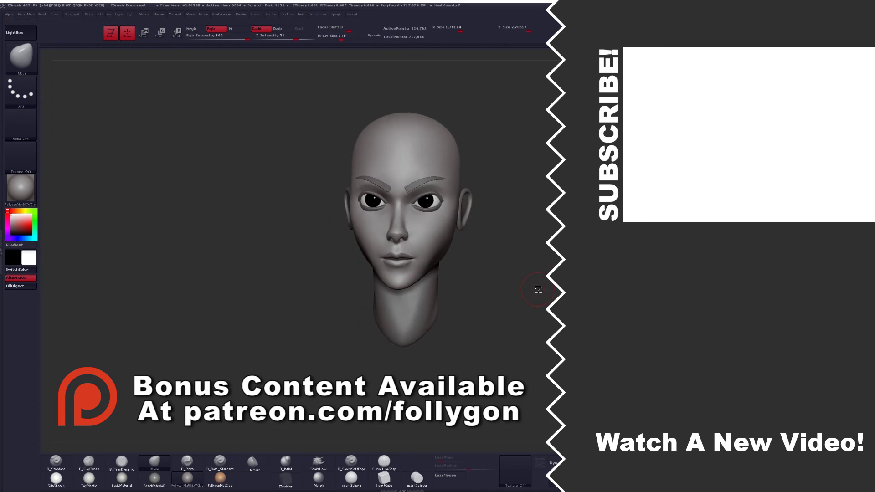
pyautogui.moveTo(423, 218)
pyautogui.mouseDown(button='right')
pyautogui.moveTo(478, 221)
pyautogui.moveTo(433, 220)
pyautogui.mouseUp(button='right')
pyautogui.moveTo(432, 182)
pyautogui.keyDown('ctrl'); pyautogui.mouseDown(button='right')
pyautogui.moveTo(442, 219)
pyautogui.moveTo(465, 240)
pyautogui.moveTo(435, 229)
pyautogui.mouseUp(button='right'); pyautogui.keyUp('ctrl')
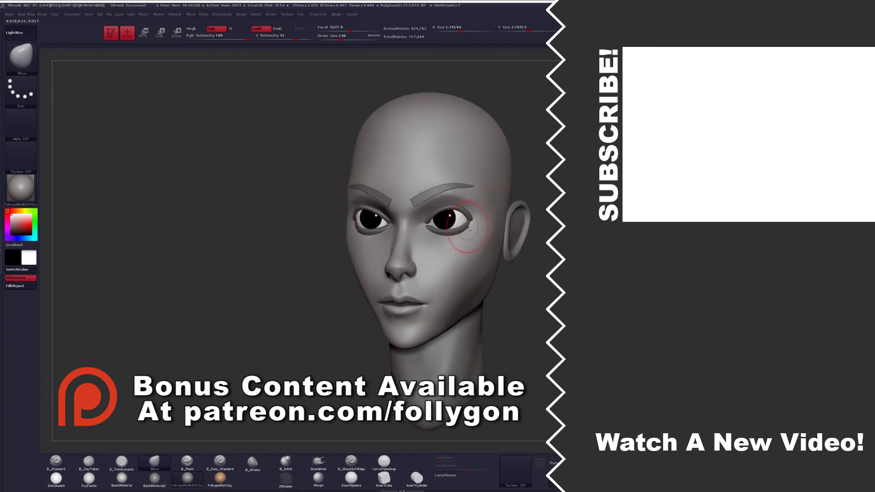